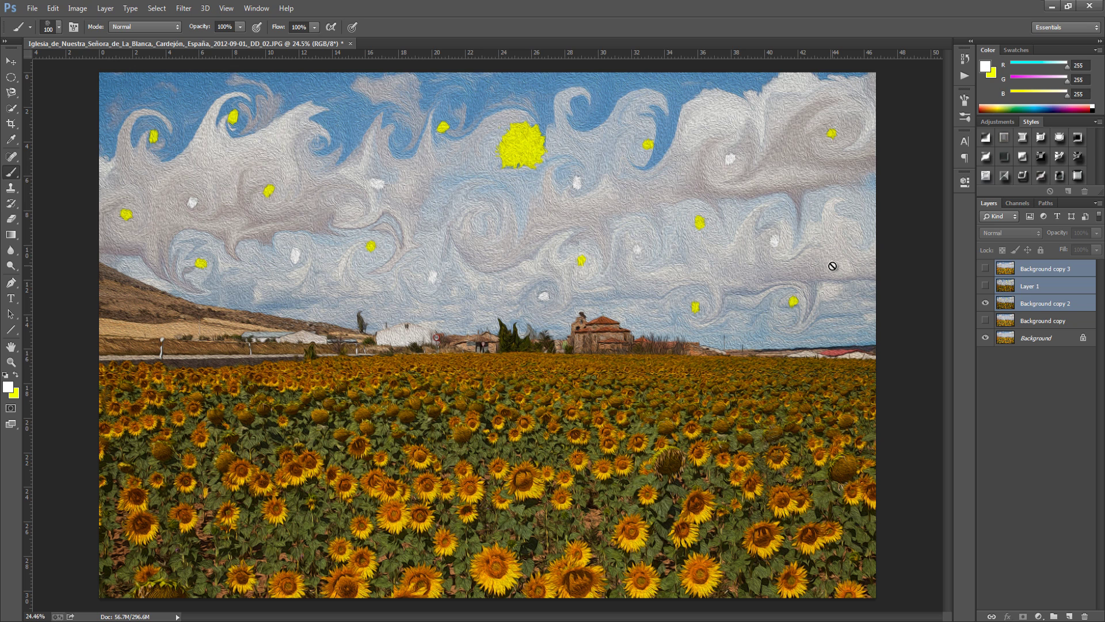
# Show and hide Background copy 3, then Layer 1, to compare their painted skies.
pyautogui.click(985, 269)
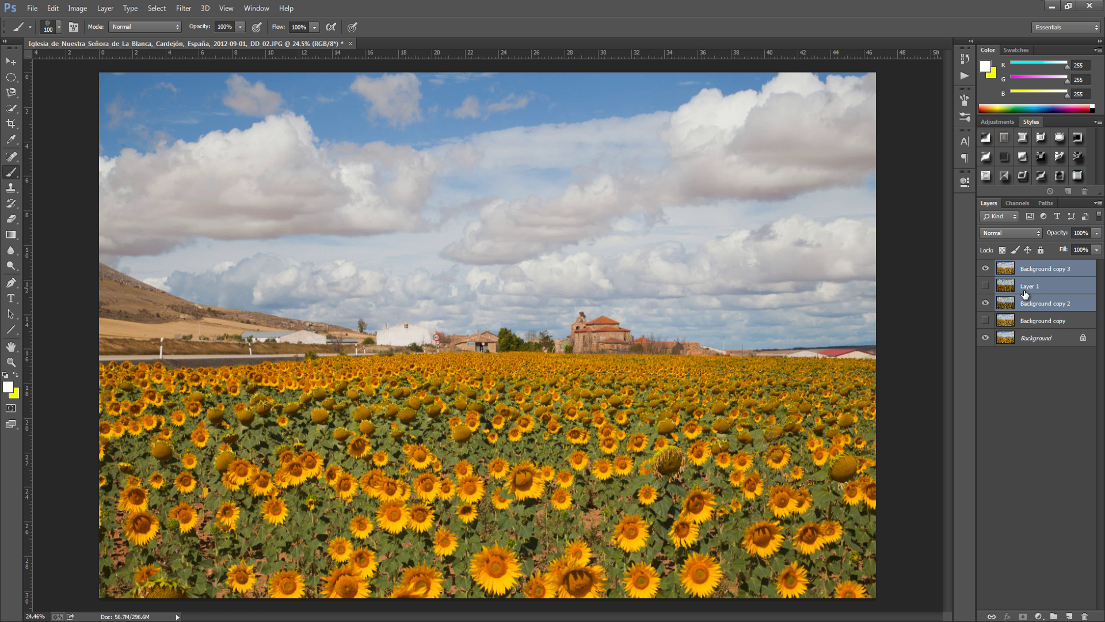
pyautogui.click(984, 269)
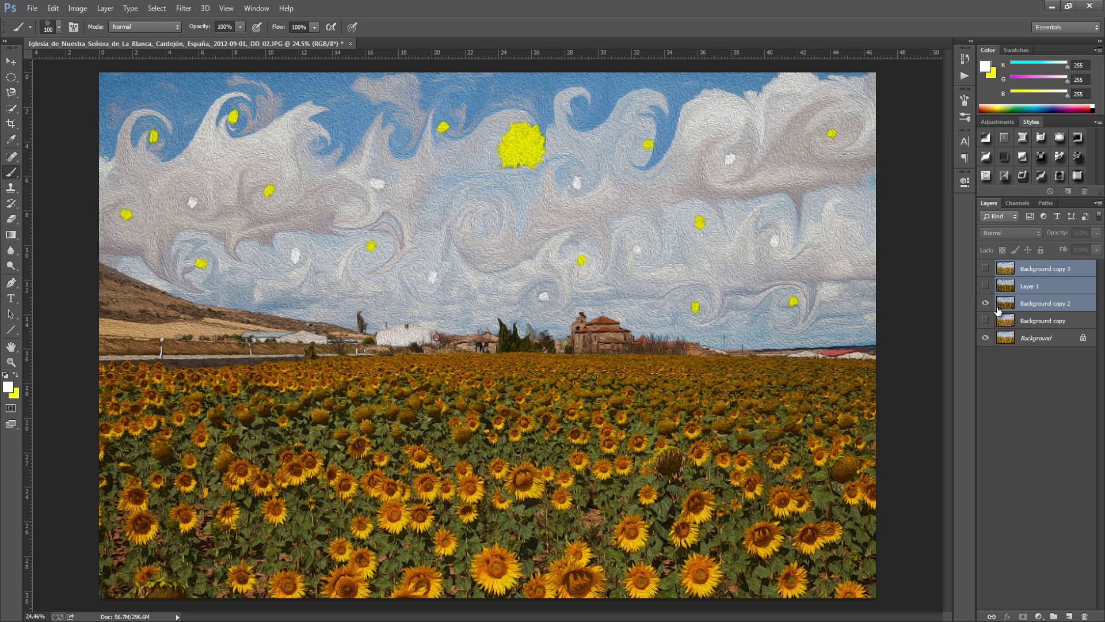
pyautogui.click(984, 286)
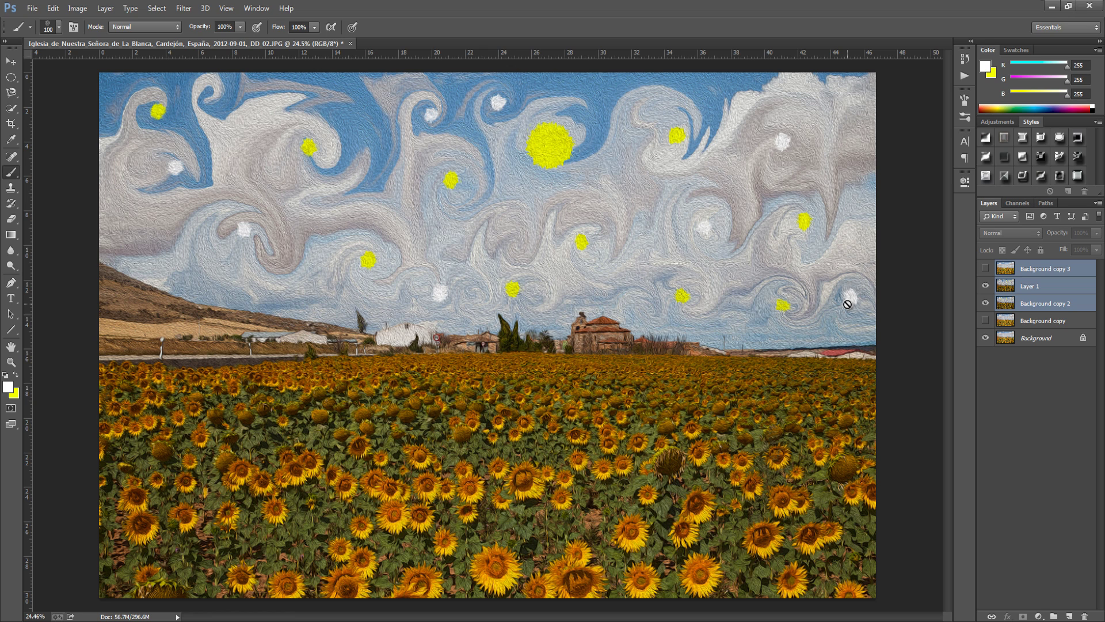
pyautogui.click(986, 286)
# Hide Background copy 2, group the painted layers, then duplicate Background and open Liquify on it.
pyautogui.click(985, 303)
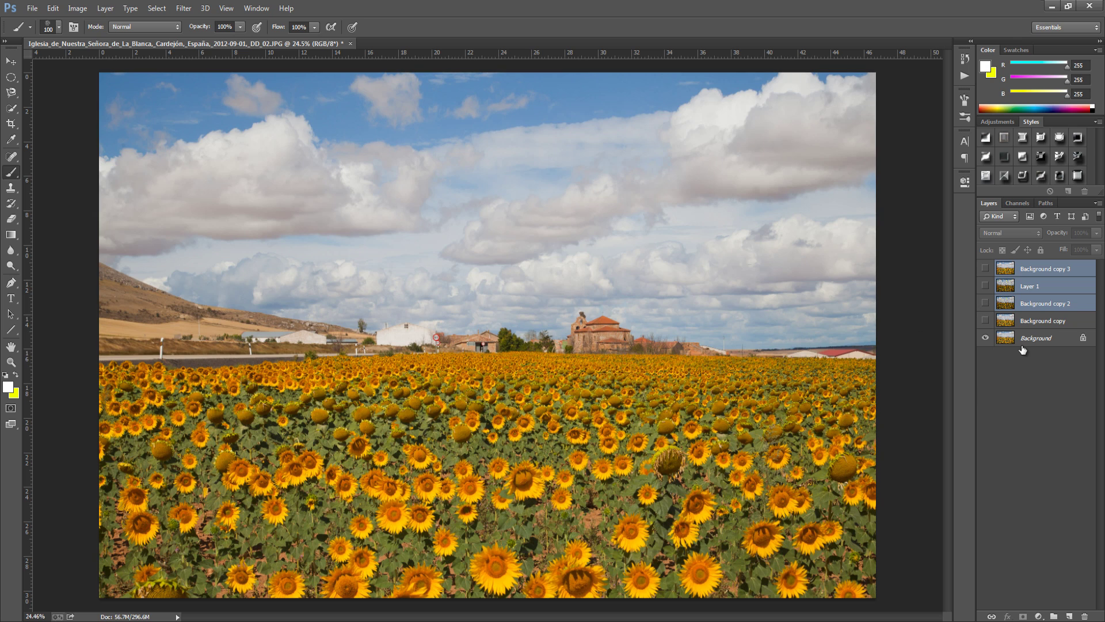
pyautogui.hotkey('ctrl', 'g')
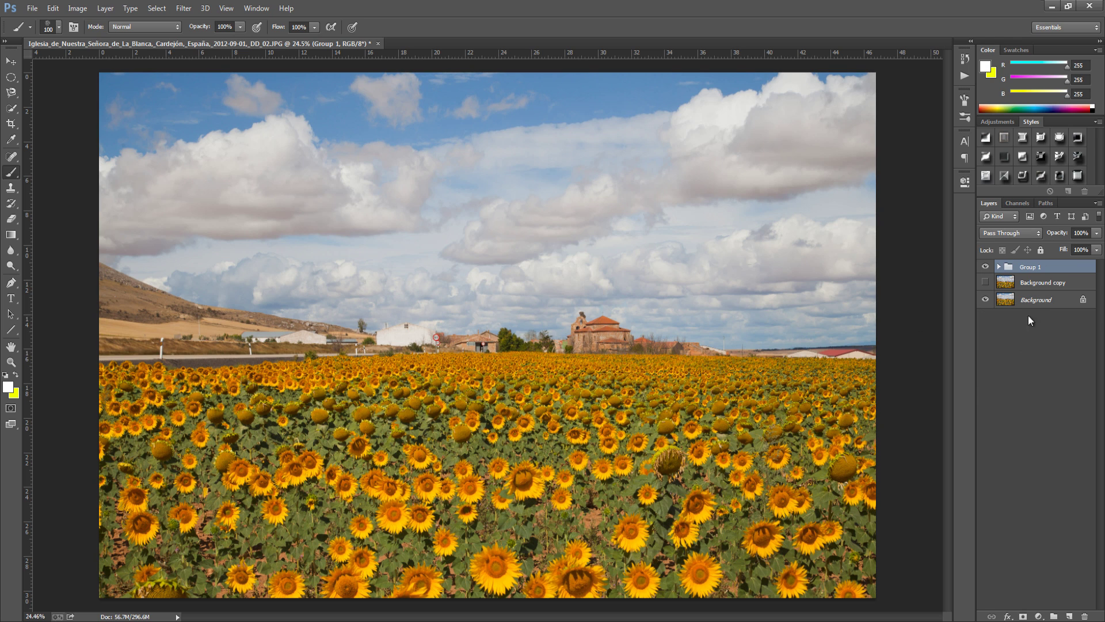
pyautogui.click(1035, 301)
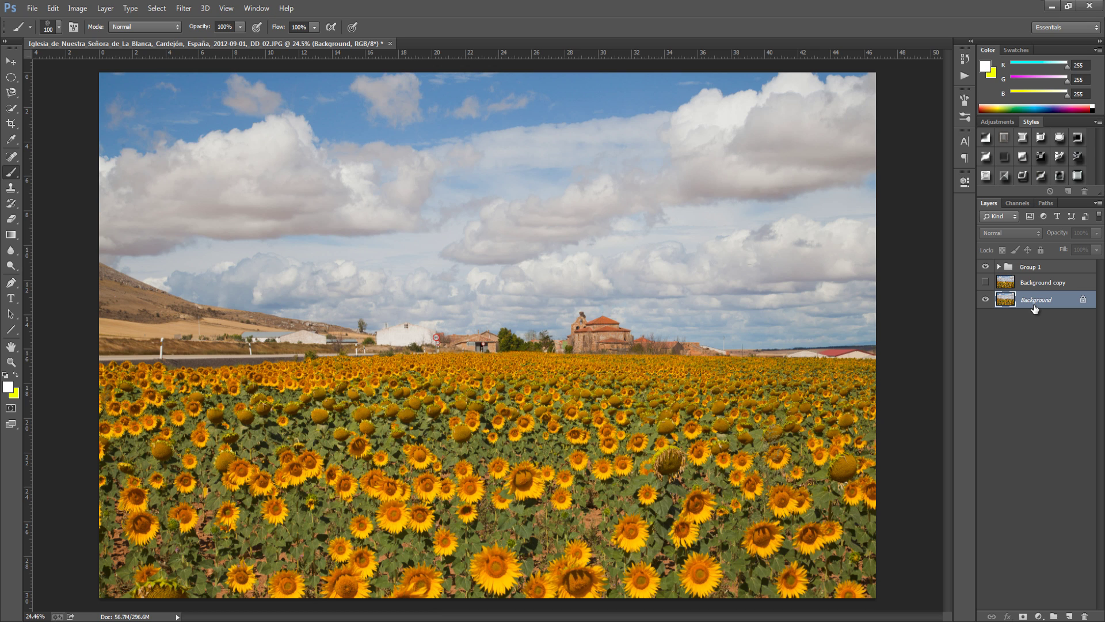
pyautogui.hotkey('ctrl', 'j')
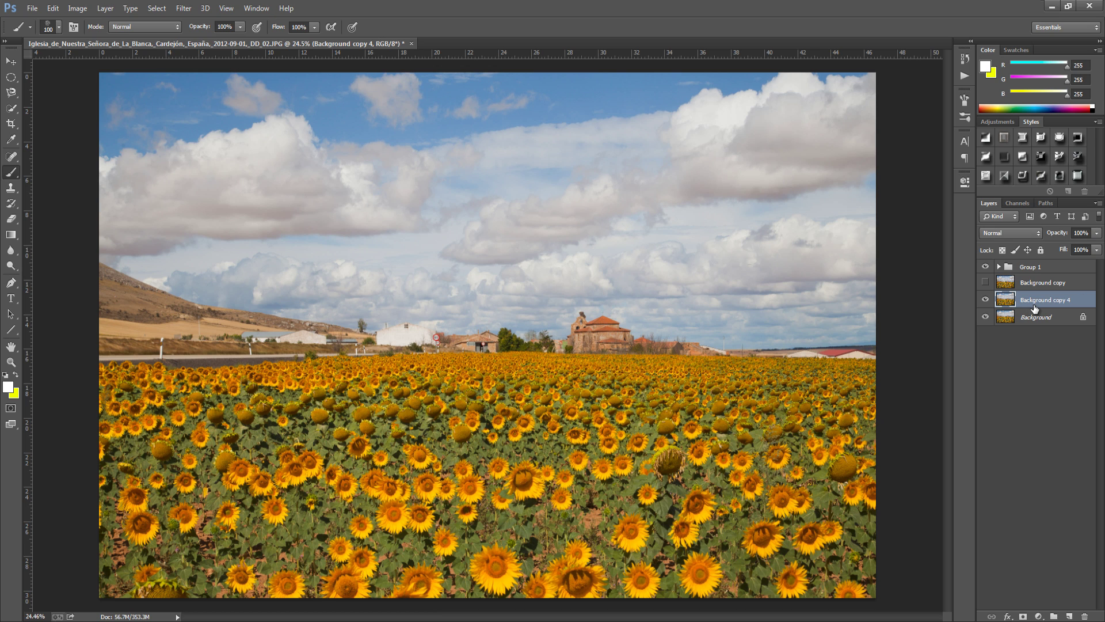
pyautogui.click(185, 10)
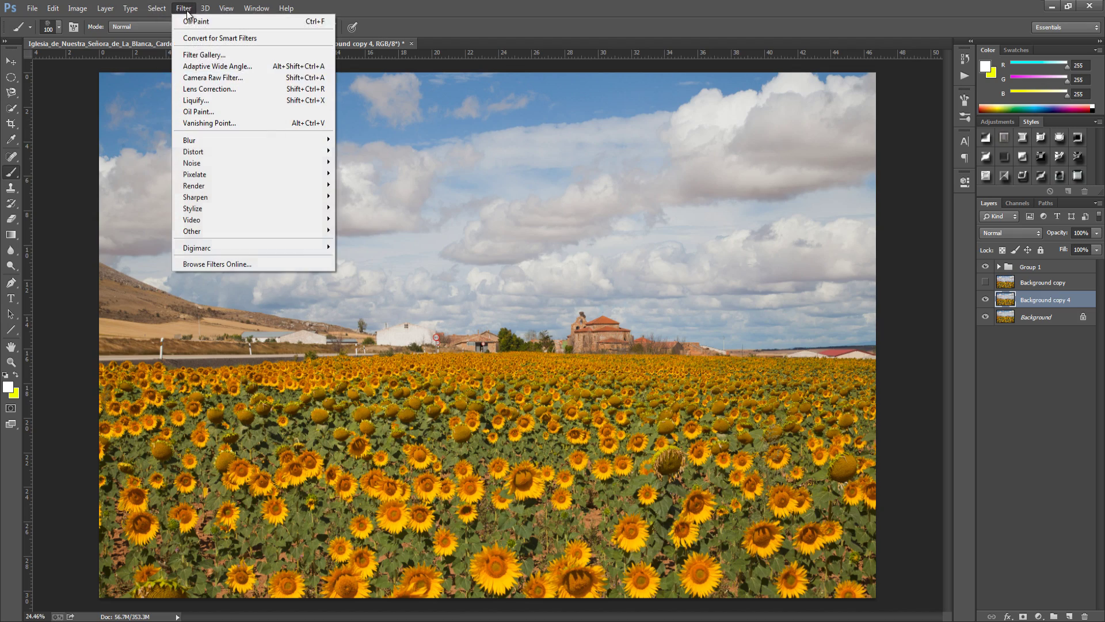
pyautogui.click(208, 102)
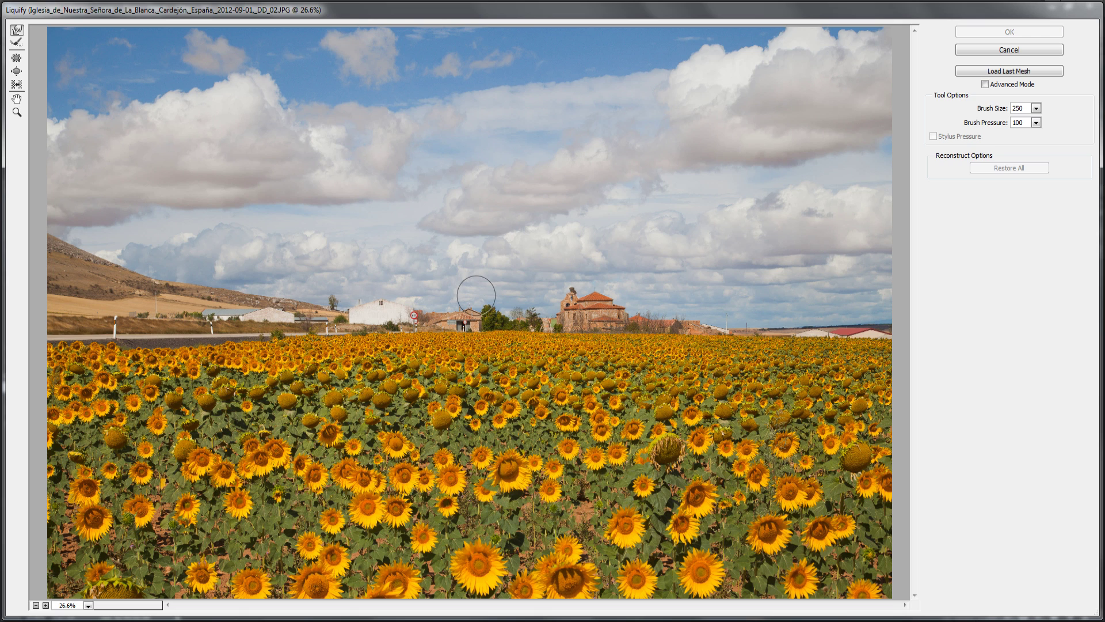
# Warp the farmhouse and roadside bushes upward into tall spires using brush sizes 100 and 80.
pyautogui.press('[')
pyautogui.moveTo(496, 320)
pyautogui.mouseDown()
pyautogui.moveTo(486, 285)
pyautogui.moveTo(507, 317)
pyautogui.moveTo(501, 283)
pyautogui.mouseUp()
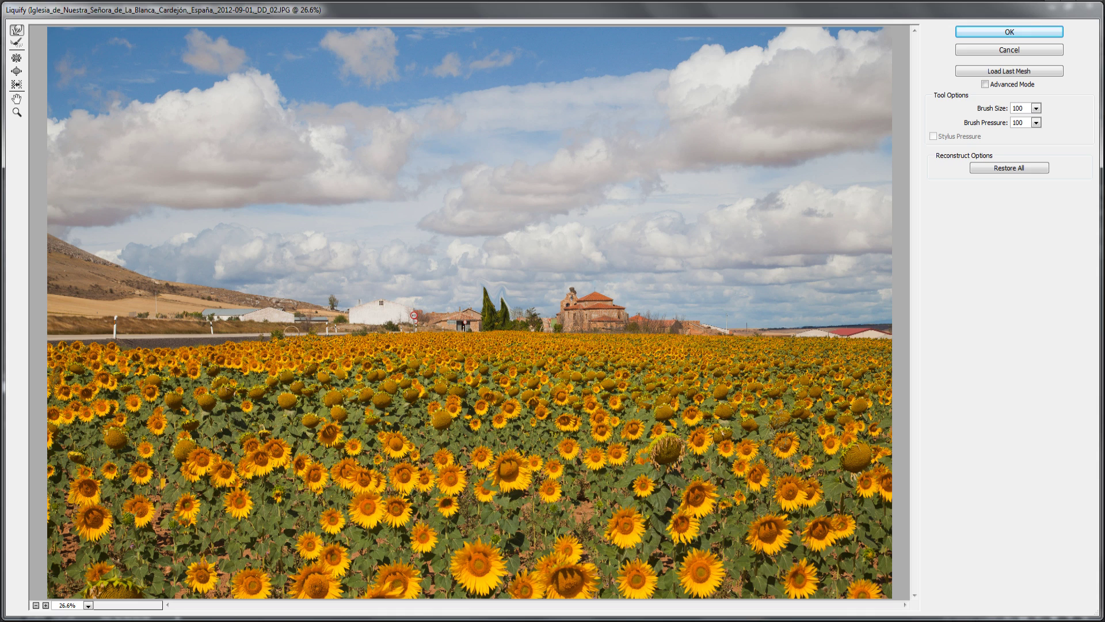
pyautogui.press('[')
pyautogui.press('[')
pyautogui.press('[')
pyautogui.press('[')
pyautogui.press('[')
pyautogui.press('[')
pyautogui.press('[')
pyautogui.press('[')
pyautogui.press('[')
pyautogui.press('[')
pyautogui.moveTo(277, 334)
pyautogui.mouseDown()
pyautogui.moveTo(318, 328)
pyautogui.moveTo(347, 320)
pyautogui.moveTo(320, 274)
pyautogui.moveTo(342, 294)
pyautogui.moveTo(333, 302)
pyautogui.moveTo(414, 315)
pyautogui.moveTo(383, 291)
pyautogui.moveTo(323, 304)
pyautogui.moveTo(337, 275)
pyautogui.mouseUp()
# Stretch the bush by the white building, then curl the left and middle clouds at brush 250.
pyautogui.moveTo(390, 329); pyautogui.dragTo(385, 301)
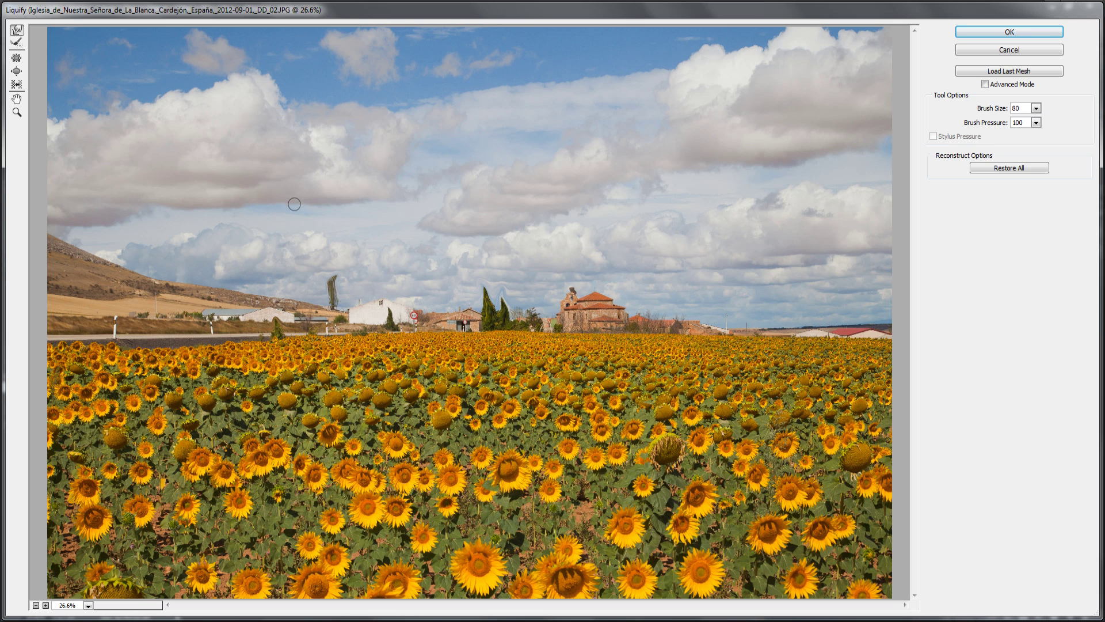
pyautogui.press(']')
pyautogui.press(']')
pyautogui.press(']')
pyautogui.press(']')
pyautogui.press(']')
pyautogui.press(']')
pyautogui.press(']')
pyautogui.press(']')
pyautogui.press(']')
pyautogui.press(']')
pyautogui.press(']')
pyautogui.press('[')
pyautogui.moveTo(117, 111)
pyautogui.mouseDown()
pyautogui.moveTo(85, 130)
pyautogui.moveTo(84, 92)
pyautogui.moveTo(109, 74)
pyautogui.moveTo(140, 85)
pyautogui.moveTo(152, 136)
pyautogui.moveTo(132, 155)
pyautogui.moveTo(97, 145)
pyautogui.moveTo(100, 125)
pyautogui.moveTo(236, 149)
pyautogui.moveTo(242, 115)
pyautogui.moveTo(215, 111)
pyautogui.moveTo(204, 88)
pyautogui.moveTo(234, 54)
pyautogui.moveTo(283, 90)
pyautogui.moveTo(256, 151)
pyautogui.moveTo(213, 133)
pyautogui.moveTo(259, 93)
pyautogui.mouseUp()
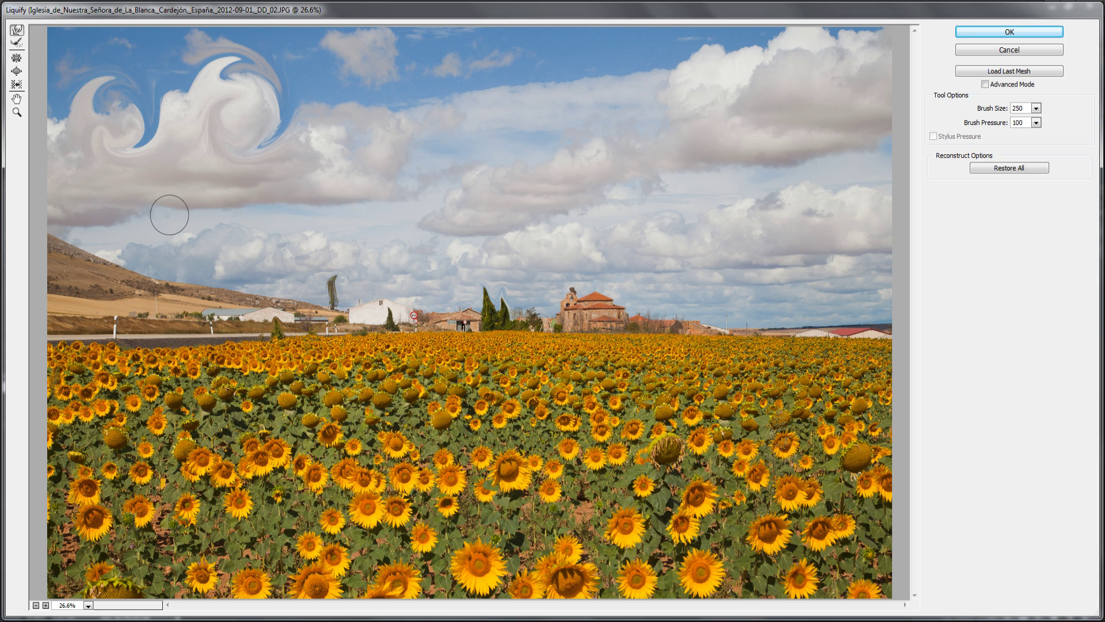
pyautogui.moveTo(169, 215)
pyautogui.mouseDown()
pyautogui.moveTo(183, 193)
pyautogui.moveTo(229, 207)
pyautogui.moveTo(218, 239)
pyautogui.moveTo(182, 249)
pyautogui.moveTo(171, 204)
pyautogui.moveTo(216, 192)
pyautogui.moveTo(227, 215)
pyautogui.moveTo(190, 237)
pyautogui.mouseUp()
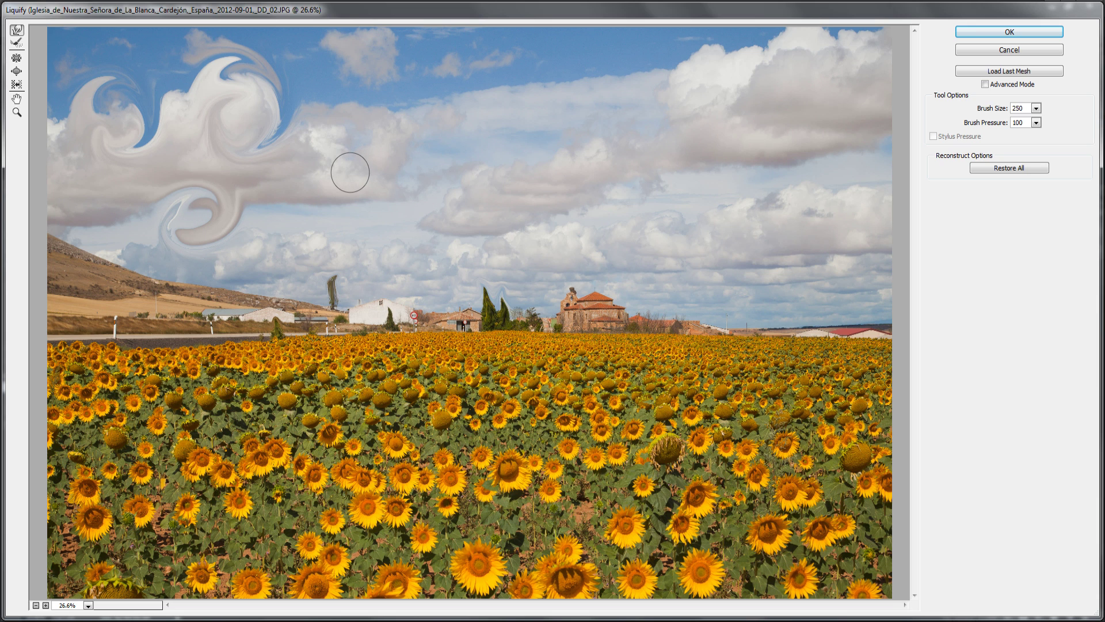
pyautogui.moveTo(340, 113)
pyautogui.mouseDown()
pyautogui.moveTo(367, 59)
pyautogui.moveTo(422, 78)
pyautogui.moveTo(428, 134)
pyautogui.moveTo(394, 163)
pyautogui.moveTo(365, 138)
pyautogui.moveTo(375, 109)
pyautogui.moveTo(348, 138)
pyautogui.moveTo(371, 212)
pyautogui.moveTo(357, 199)
pyautogui.moveTo(355, 191)
pyautogui.moveTo(378, 216)
pyautogui.moveTo(370, 251)
pyautogui.moveTo(317, 246)
pyautogui.moveTo(320, 207)
pyautogui.moveTo(466, 201)
pyautogui.moveTo(469, 168)
pyautogui.moveTo(436, 205)
pyautogui.moveTo(424, 189)
pyautogui.moveTo(440, 144)
pyautogui.moveTo(494, 172)
pyautogui.moveTo(482, 222)
pyautogui.moveTo(463, 212)
pyautogui.moveTo(455, 177)
pyautogui.moveTo(485, 173)
pyautogui.moveTo(479, 188)
pyautogui.moveTo(489, 173)
pyautogui.moveTo(522, 52)
pyautogui.moveTo(580, 75)
pyautogui.moveTo(566, 123)
pyautogui.moveTo(519, 109)
pyautogui.moveTo(530, 82)
pyautogui.moveTo(559, 106)
pyautogui.moveTo(517, 117)
pyautogui.moveTo(522, 94)
pyautogui.moveTo(530, 104)
pyautogui.moveTo(427, 132)
pyautogui.moveTo(428, 106)
pyautogui.moveTo(469, 61)
pyautogui.moveTo(485, 122)
pyautogui.moveTo(448, 141)
pyautogui.moveTo(433, 104)
pyautogui.moveTo(472, 103)
pyautogui.moveTo(440, 129)
pyautogui.mouseUp()
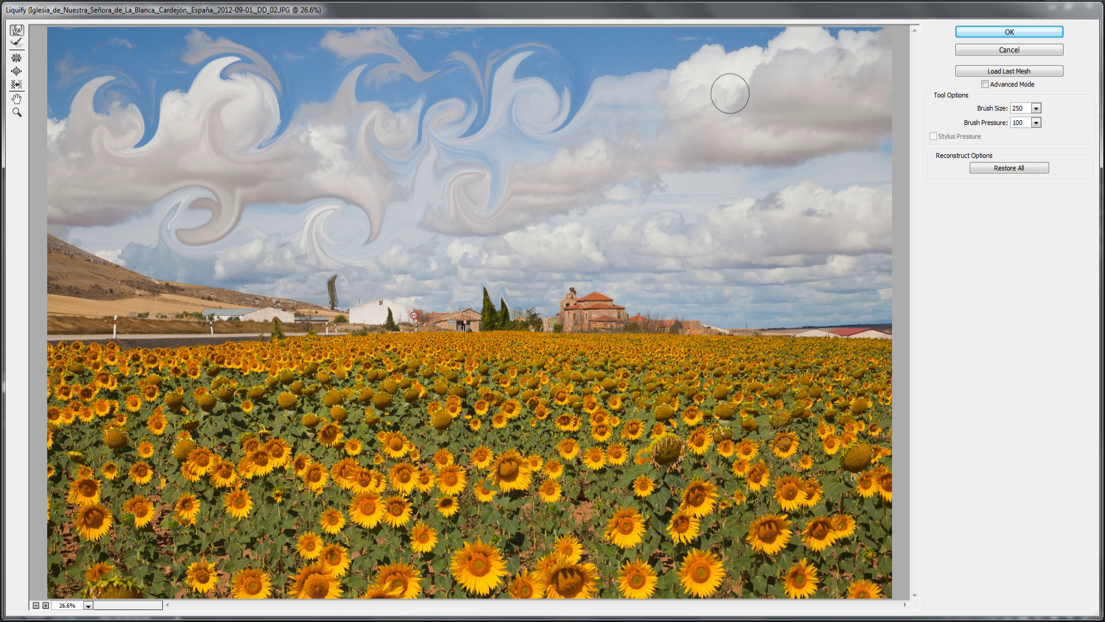
# Cancel Liquify, hide Background copy 4 and select the swirled-sky Background copy layer.
pyautogui.click(1017, 51)
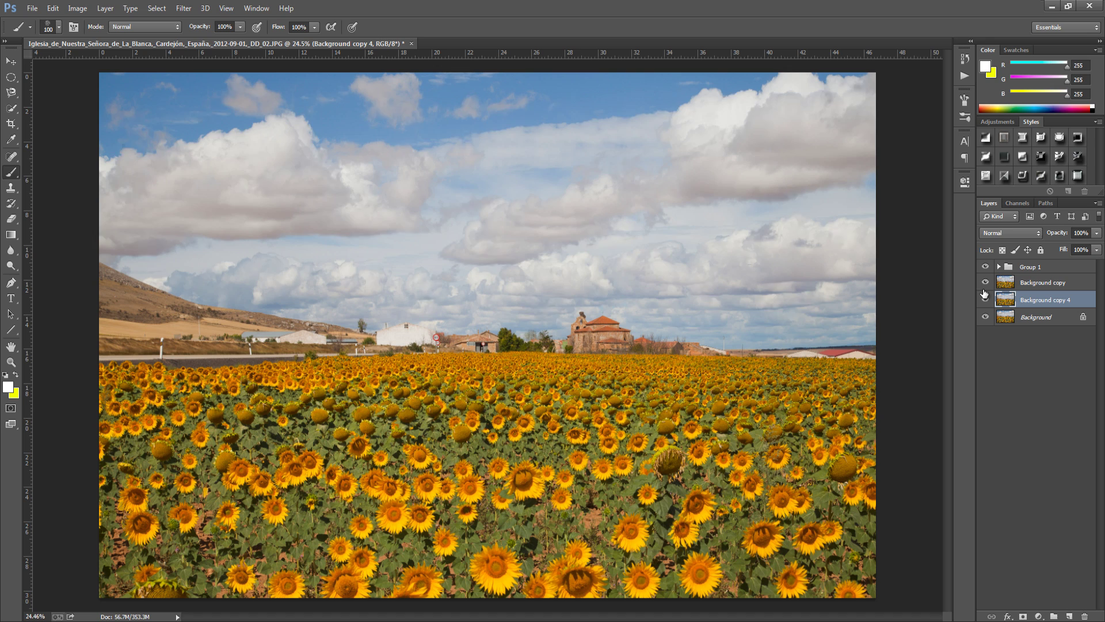
pyautogui.click(985, 298)
pyautogui.click(1041, 282)
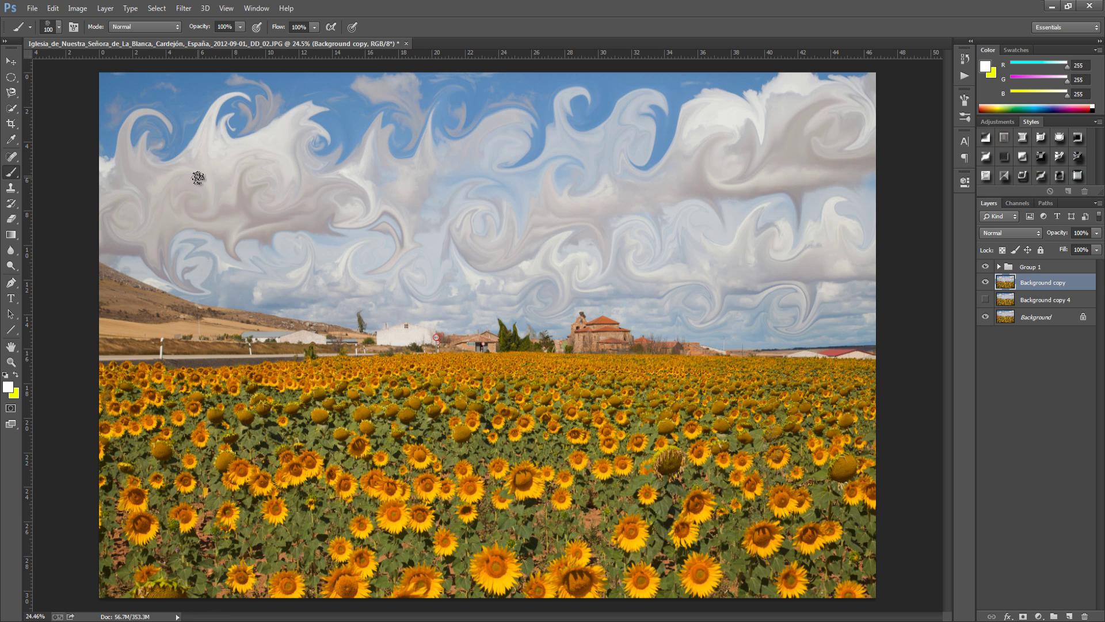
pyautogui.click(11, 175)
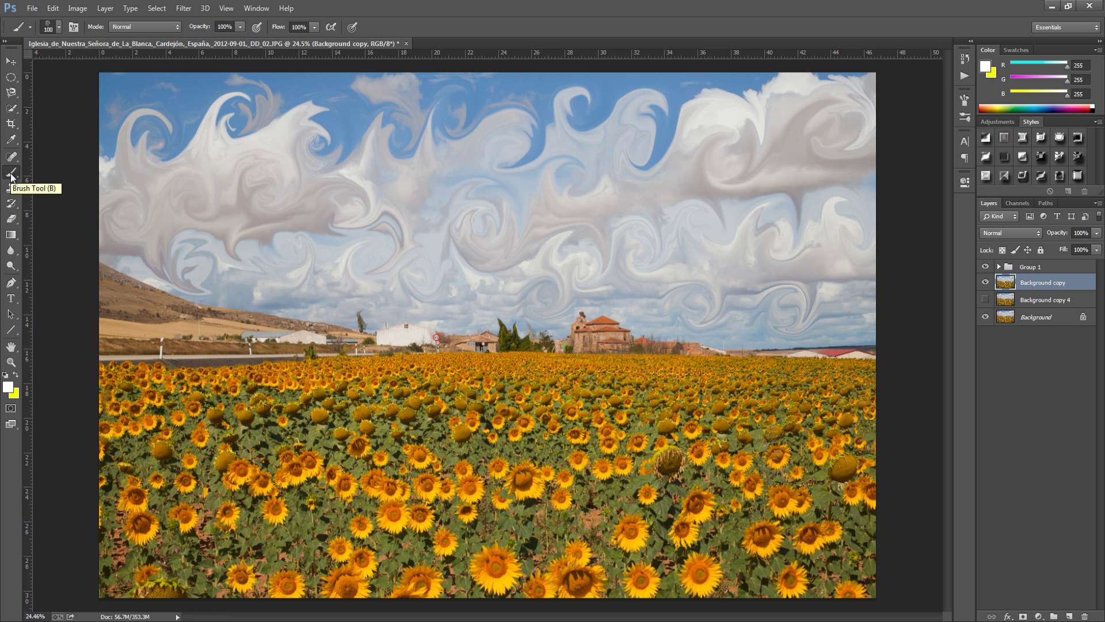
# Replace the current brushes with the Thick Heavy Brushes library and choose its 104 px brush.
pyautogui.click(58, 28)
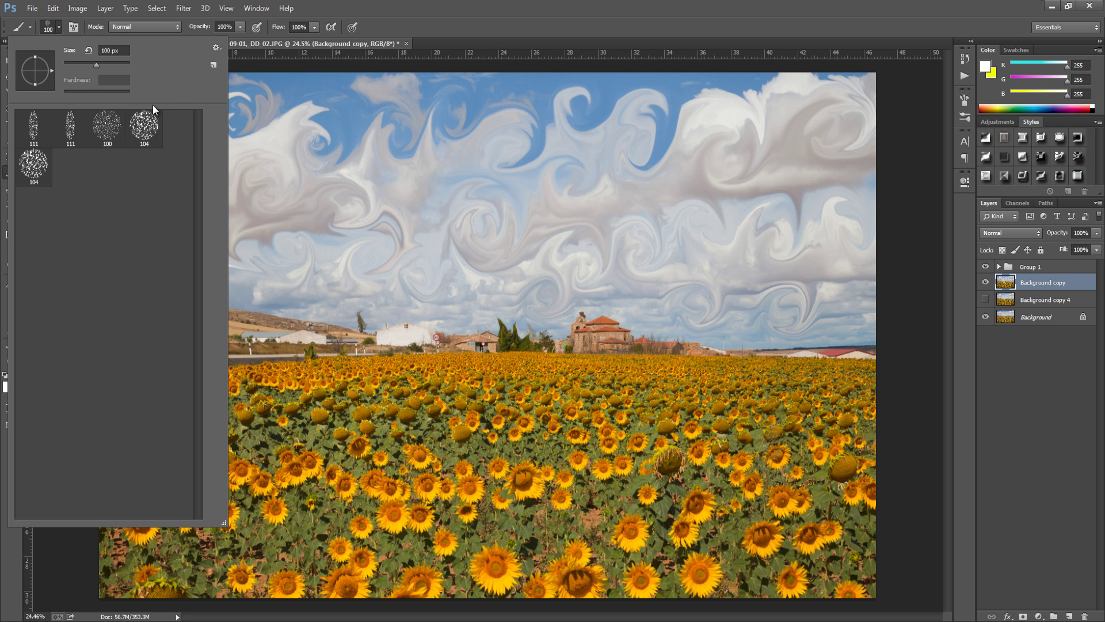
pyautogui.click(216, 47)
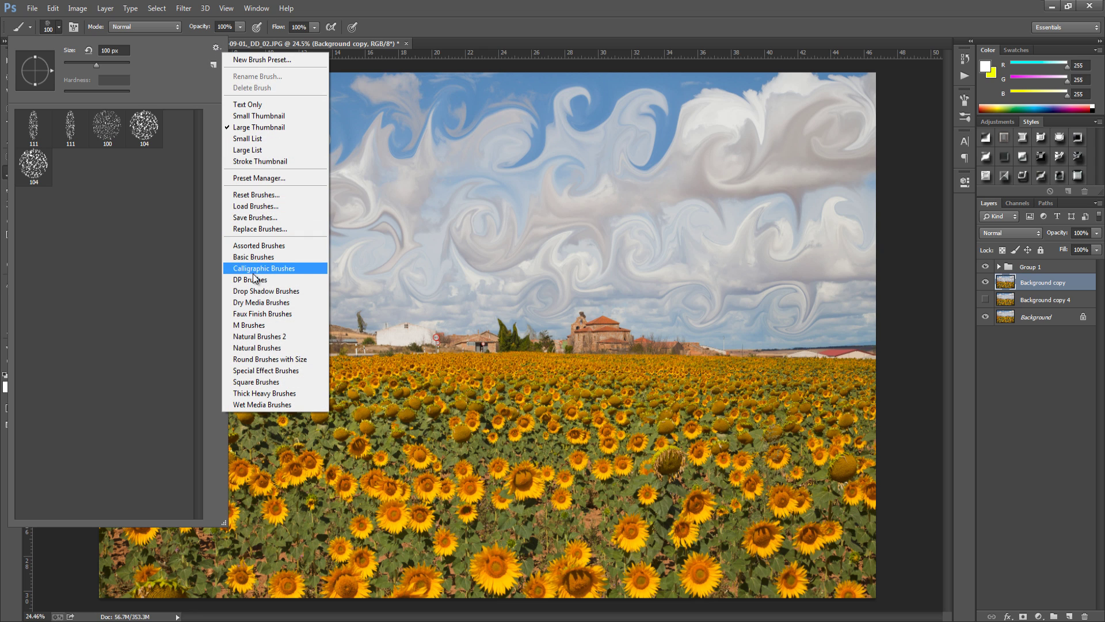
pyautogui.click(268, 393)
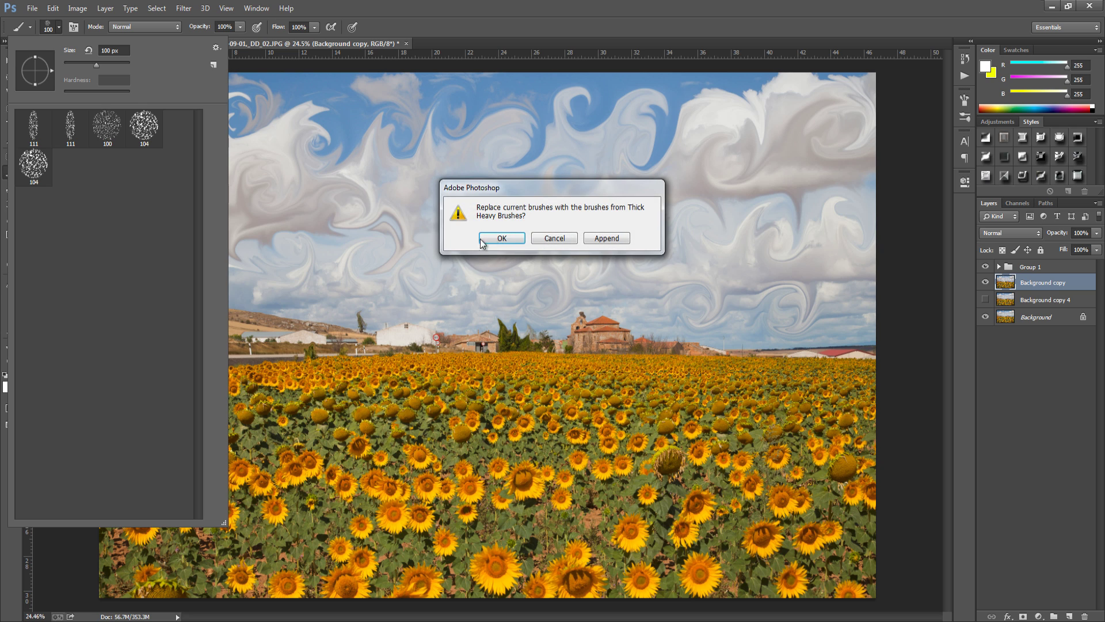
pyautogui.click(499, 237)
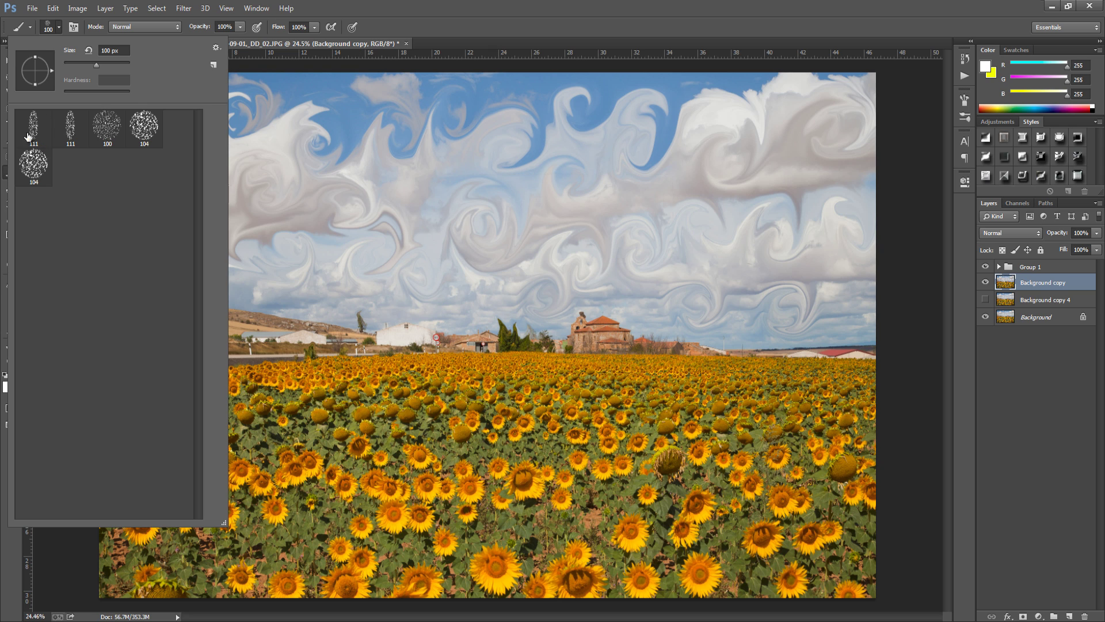
pyautogui.click(46, 171)
# Swap colours and confirm bright yellow #f6ff00 as the foreground colour.
pyautogui.click(60, 31)
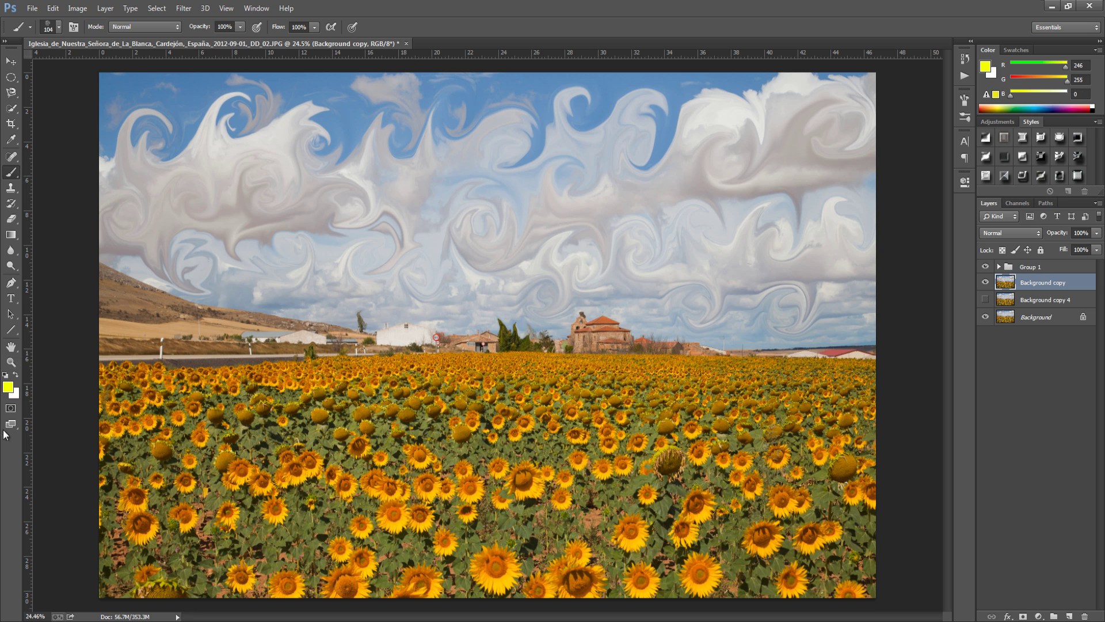
pyautogui.press('x')
pyautogui.click(8, 386)
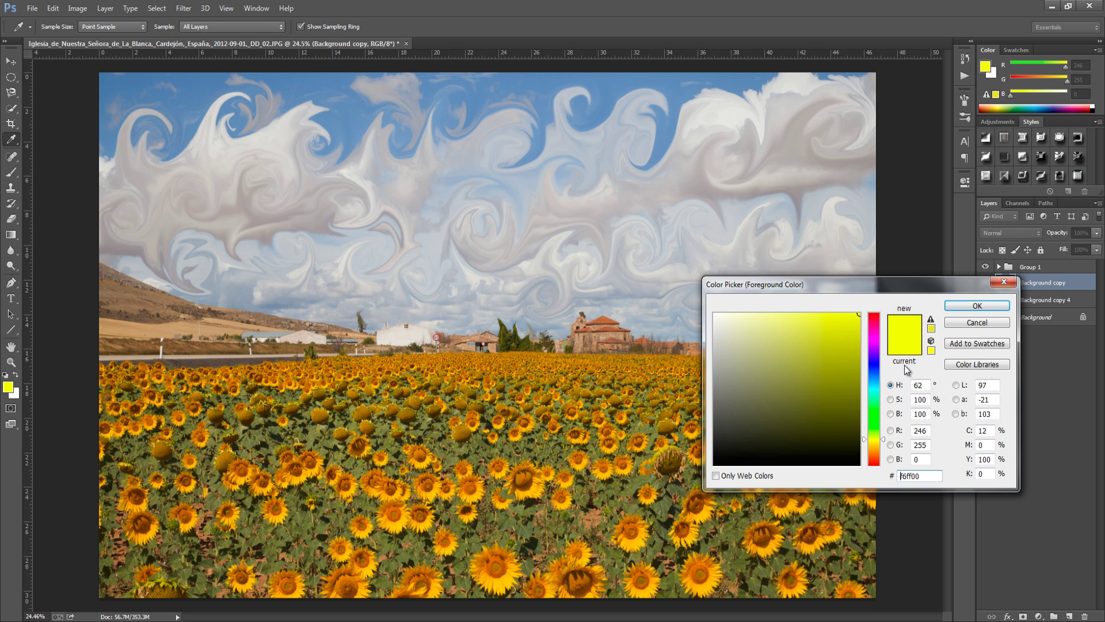
pyautogui.click(996, 307)
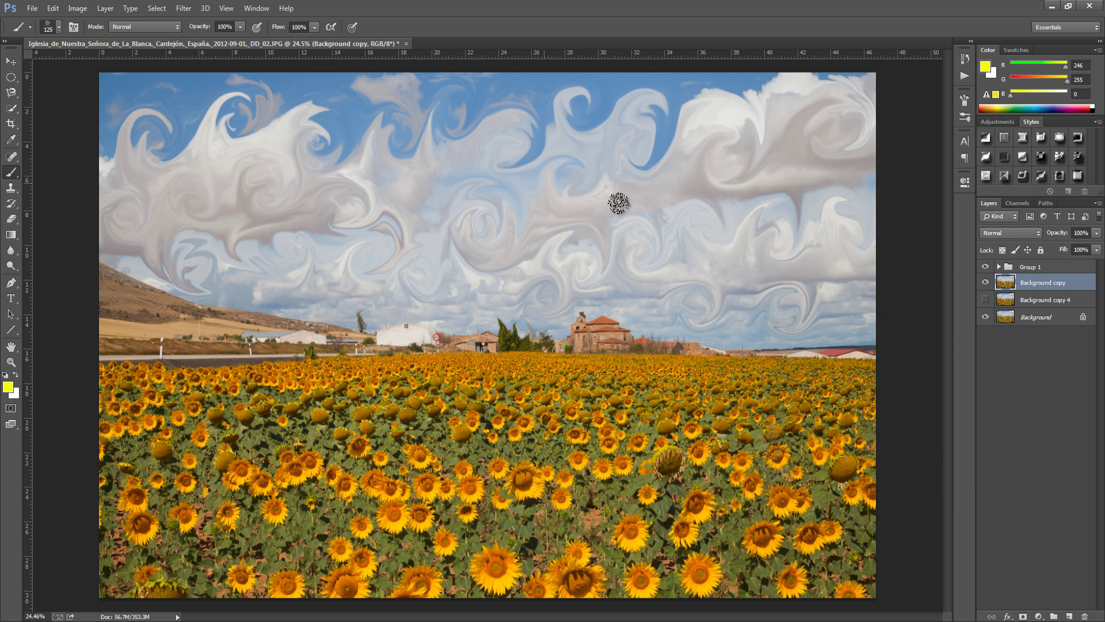
# Enlarge the heavy brush to 300 px and daub a yellow sun high in the sky.
pyautogui.press(']')
pyautogui.press(']')
pyautogui.press(']')
pyautogui.press(']')
pyautogui.press(']')
pyautogui.press(']')
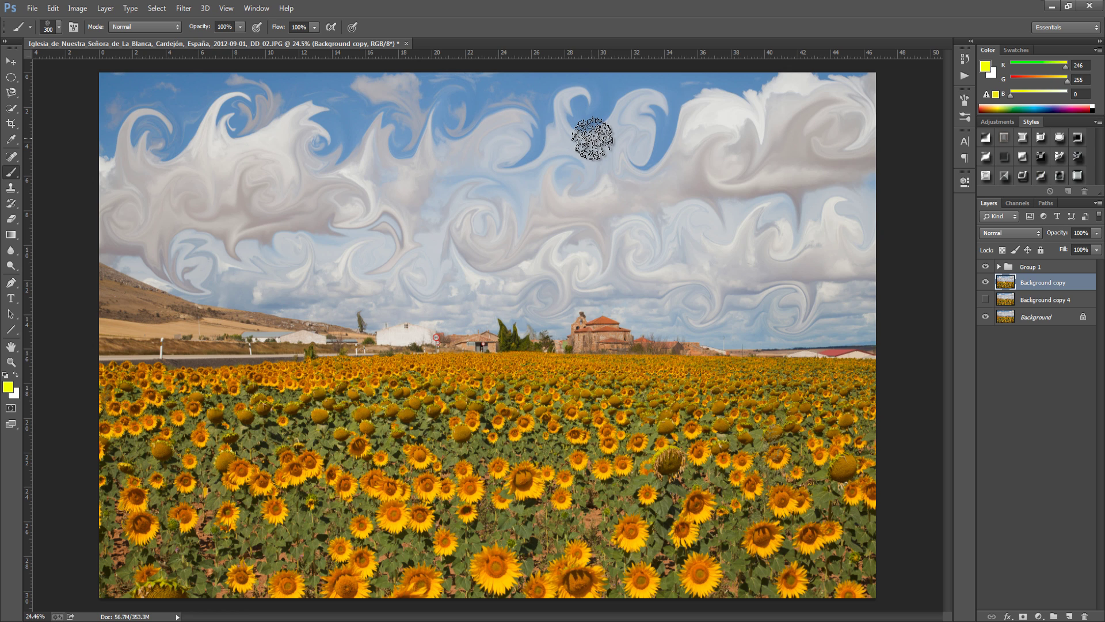
pyautogui.moveTo(589, 141); pyautogui.dragTo(588, 149)
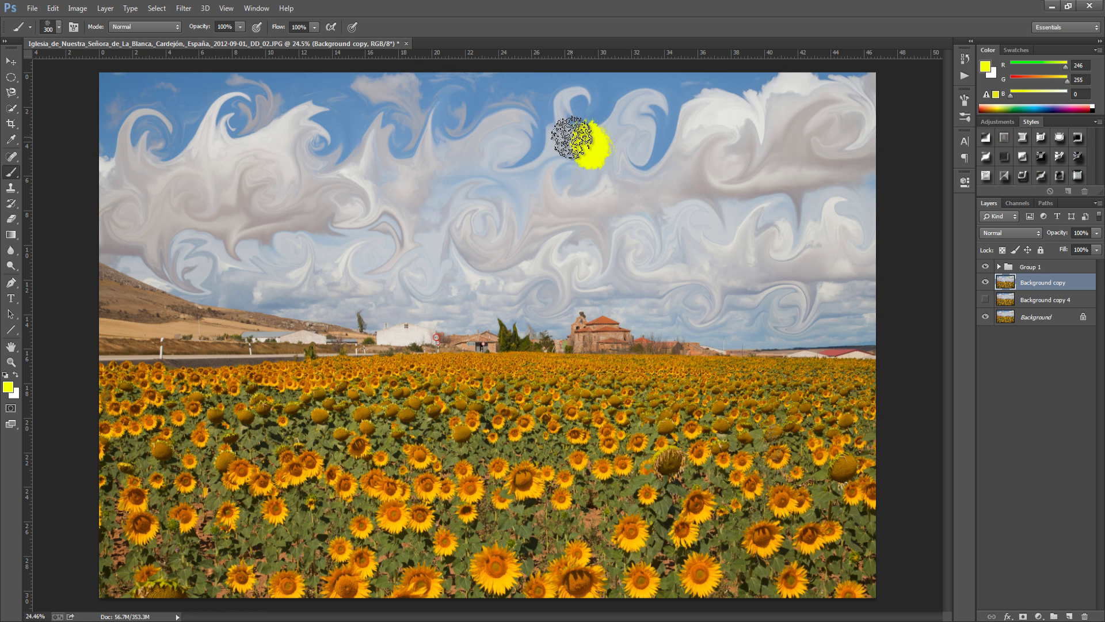
# Shrink the brush and stamp eight small yellow dots across the swirling clouds around the sun.
pyautogui.press('[')
pyautogui.press('[')
pyautogui.press('[')
pyautogui.press('[')
pyautogui.press('[')
pyautogui.press('[')
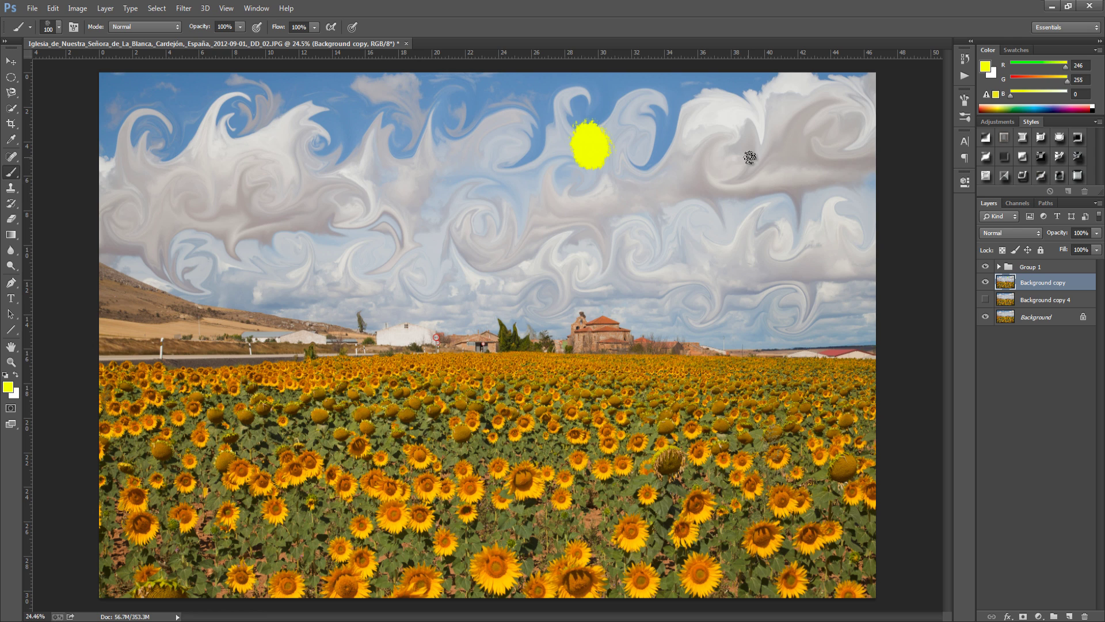
pyautogui.click(730, 158)
pyautogui.click(635, 247)
pyautogui.click(479, 222)
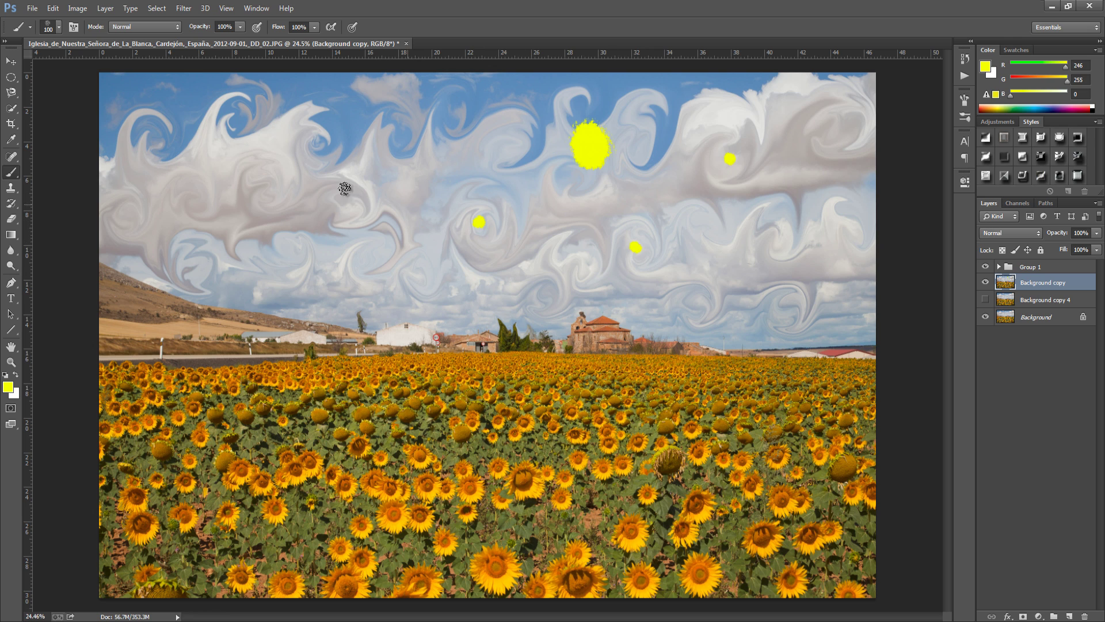
pyautogui.click(240, 117)
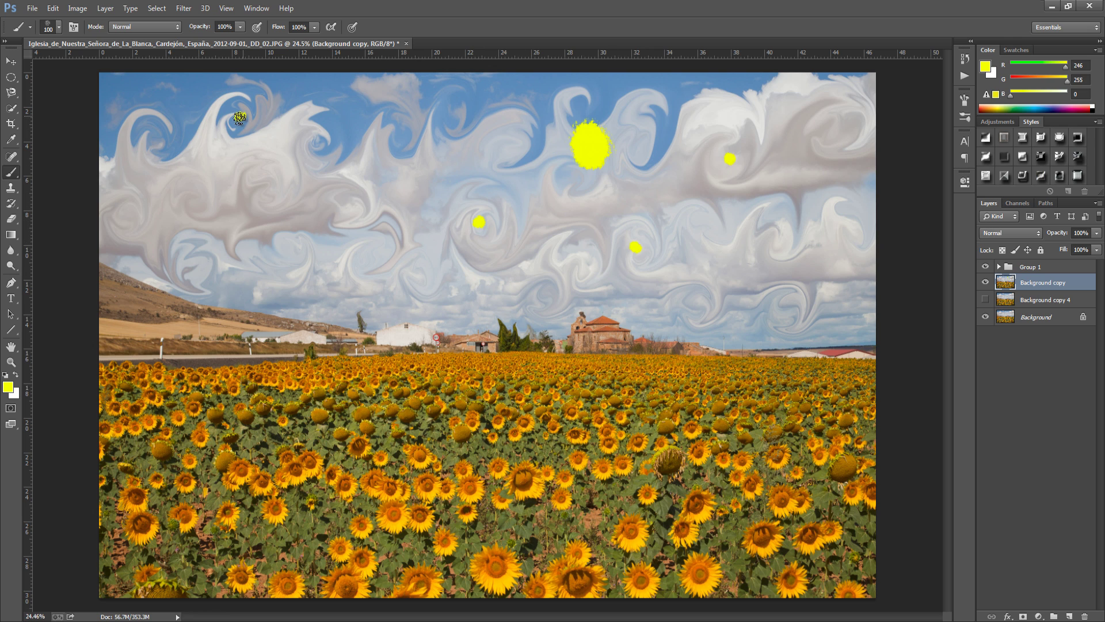
pyautogui.click(157, 146)
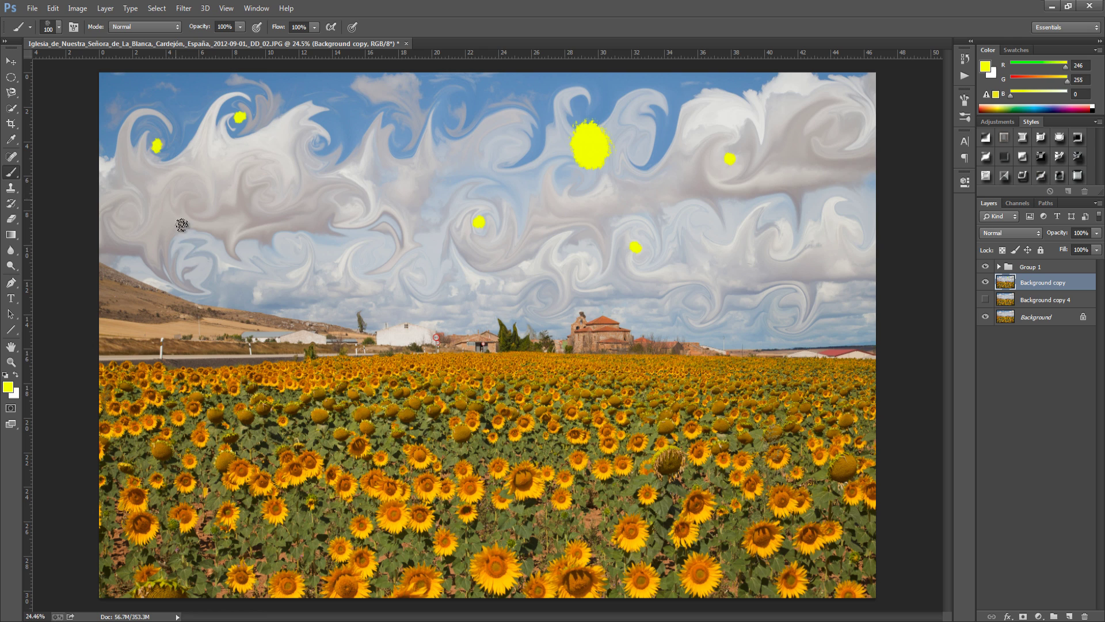
pyautogui.click(195, 264)
pyautogui.click(375, 259)
pyautogui.click(791, 303)
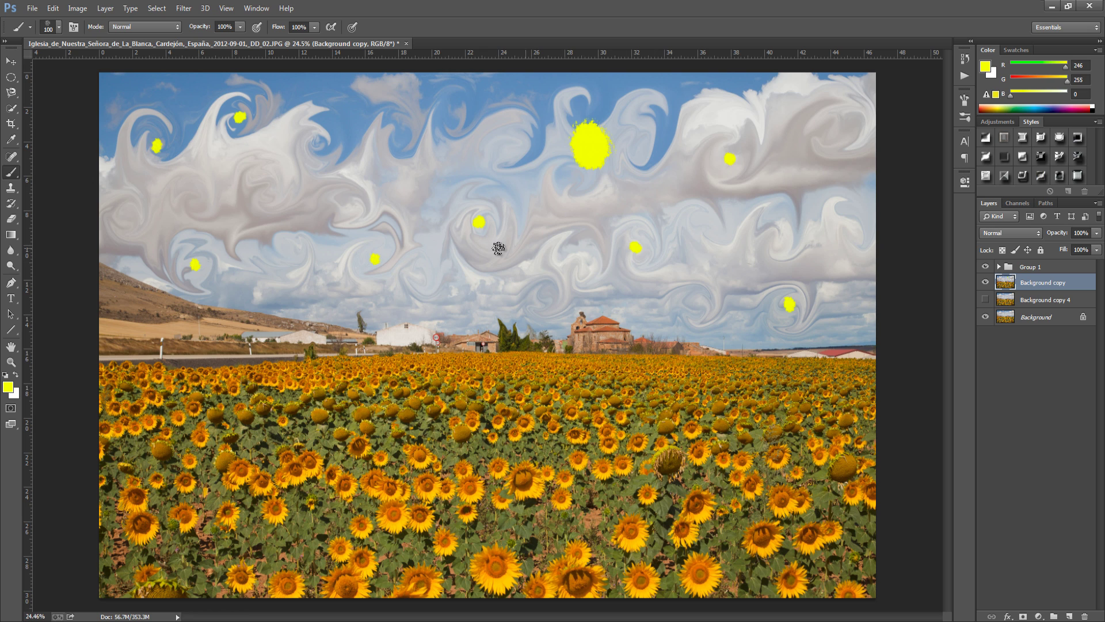
# Switch to white and dab six small white dots among the clouds and yellow dots.
pyautogui.press('x')
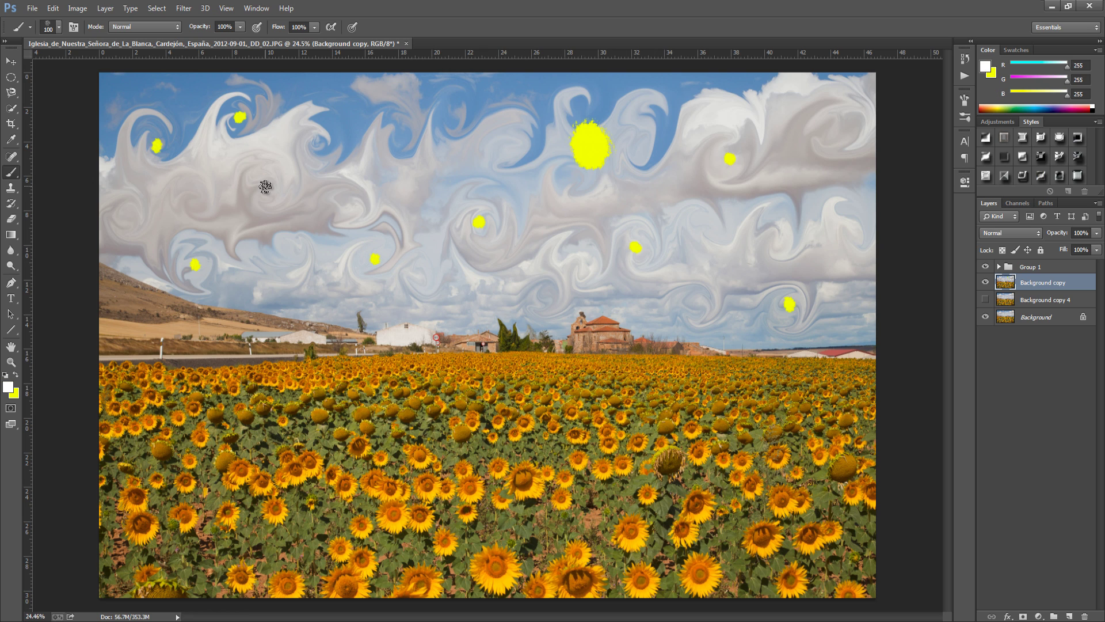
pyautogui.moveTo(262, 185); pyautogui.dragTo(265, 197)
pyautogui.moveTo(507, 148); pyautogui.dragTo(505, 150)
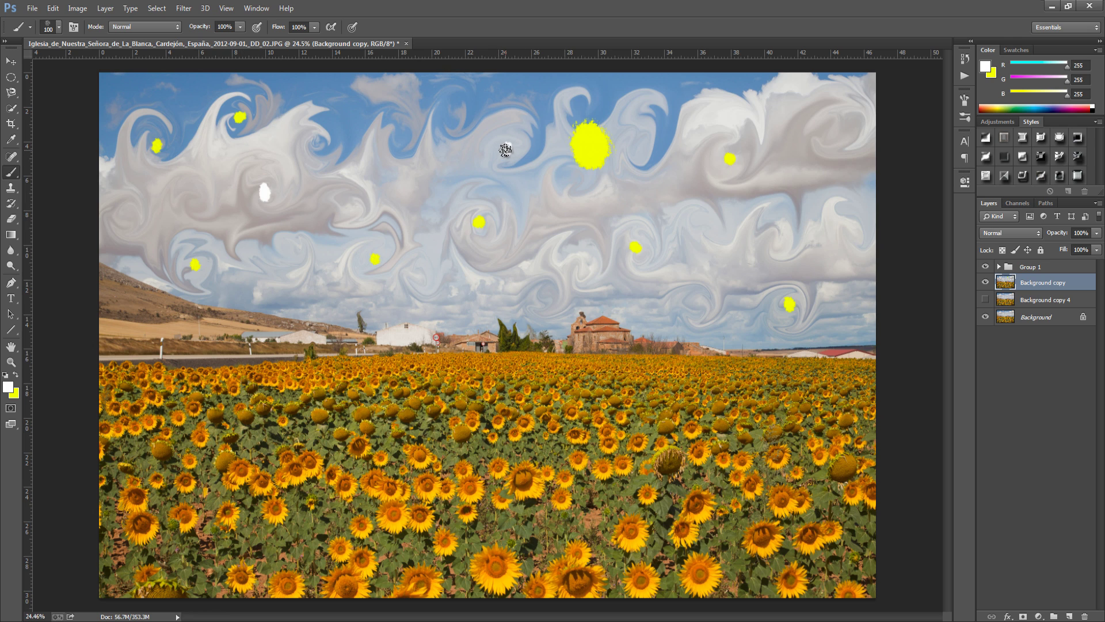
pyautogui.click(394, 141)
pyautogui.click(766, 237)
pyautogui.click(824, 144)
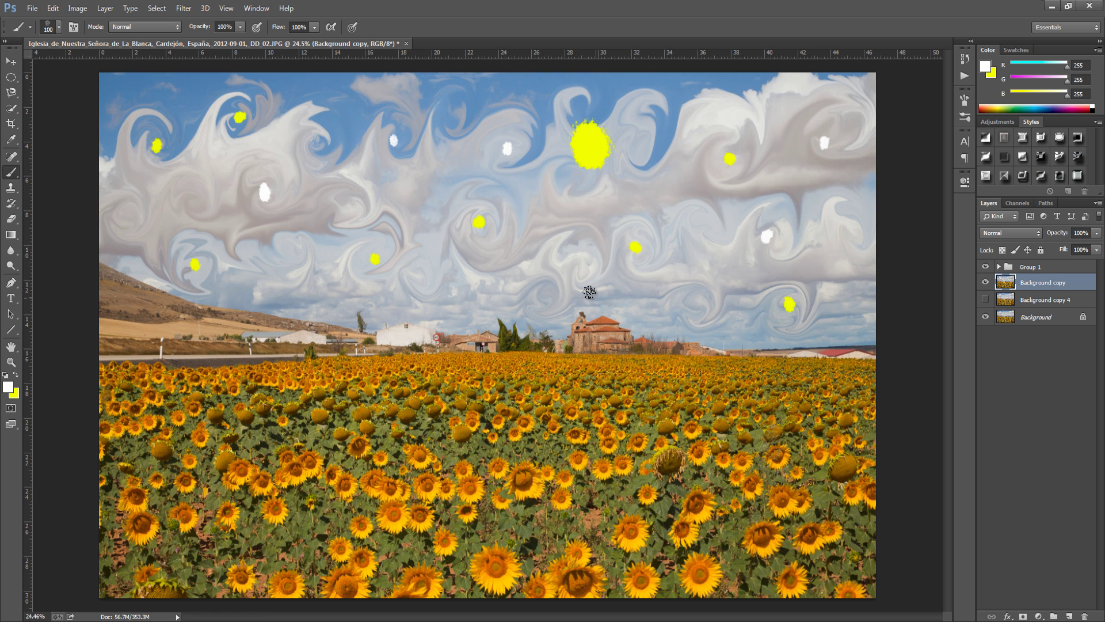
pyautogui.click(549, 295)
# Apply the Filter Gallery's Glass distortion with Distortion 10, Smoothness 15 and Canvas texture.
pyautogui.click(181, 8)
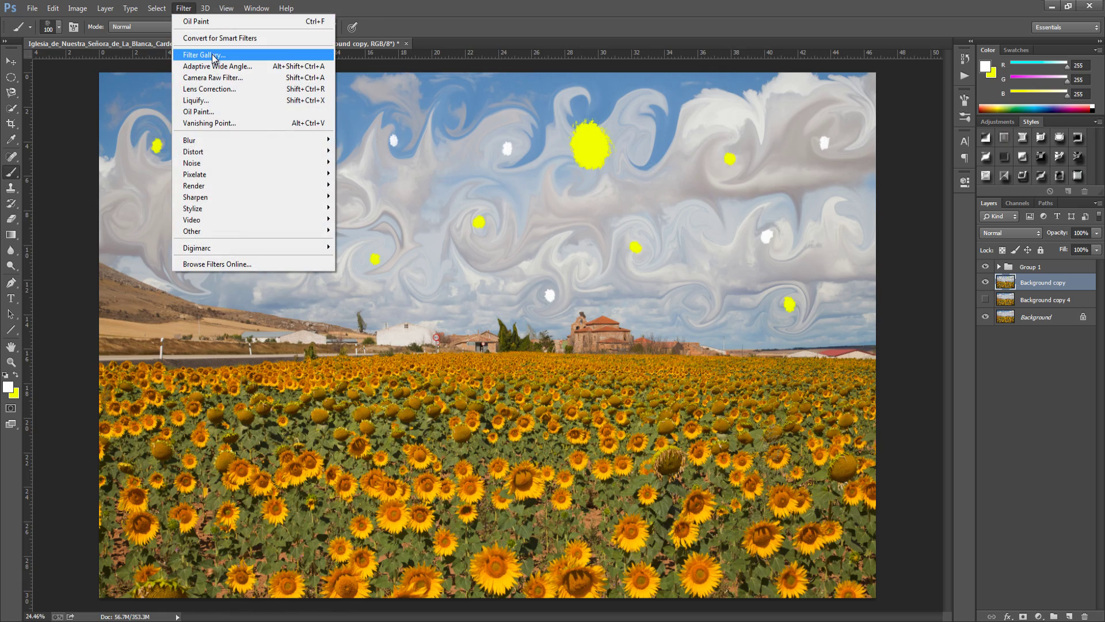
pyautogui.click(214, 55)
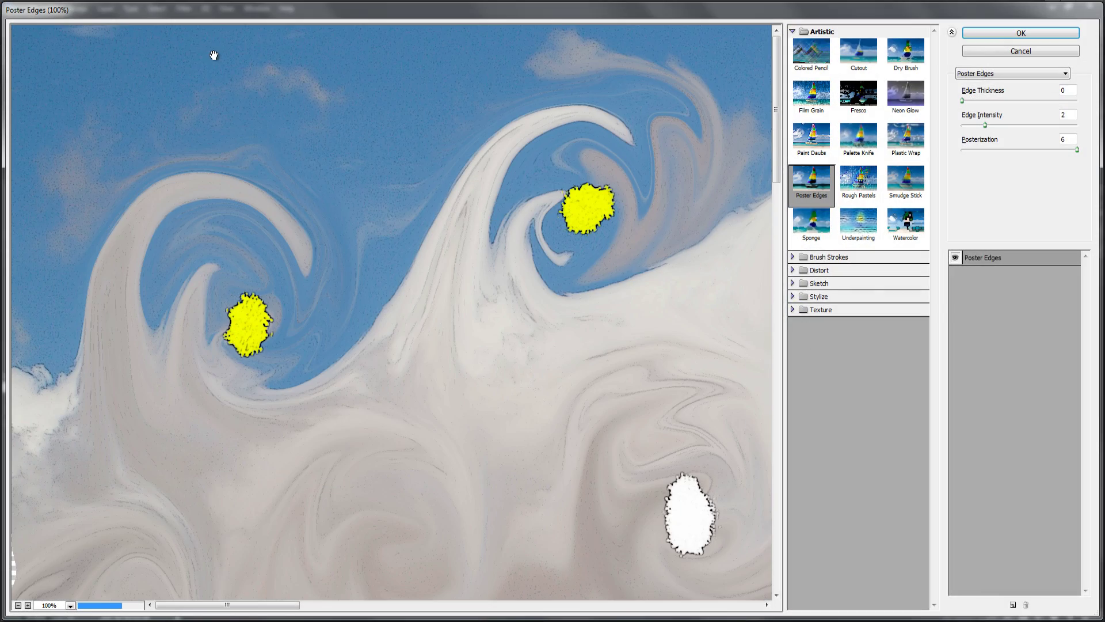
pyautogui.click(821, 271)
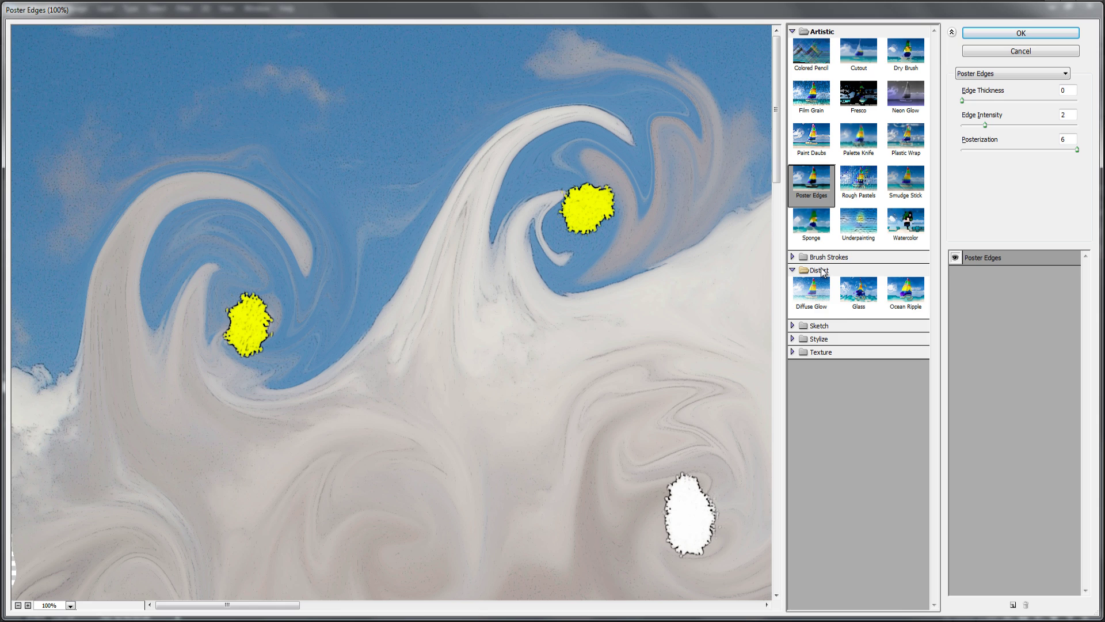
pyautogui.click(859, 290)
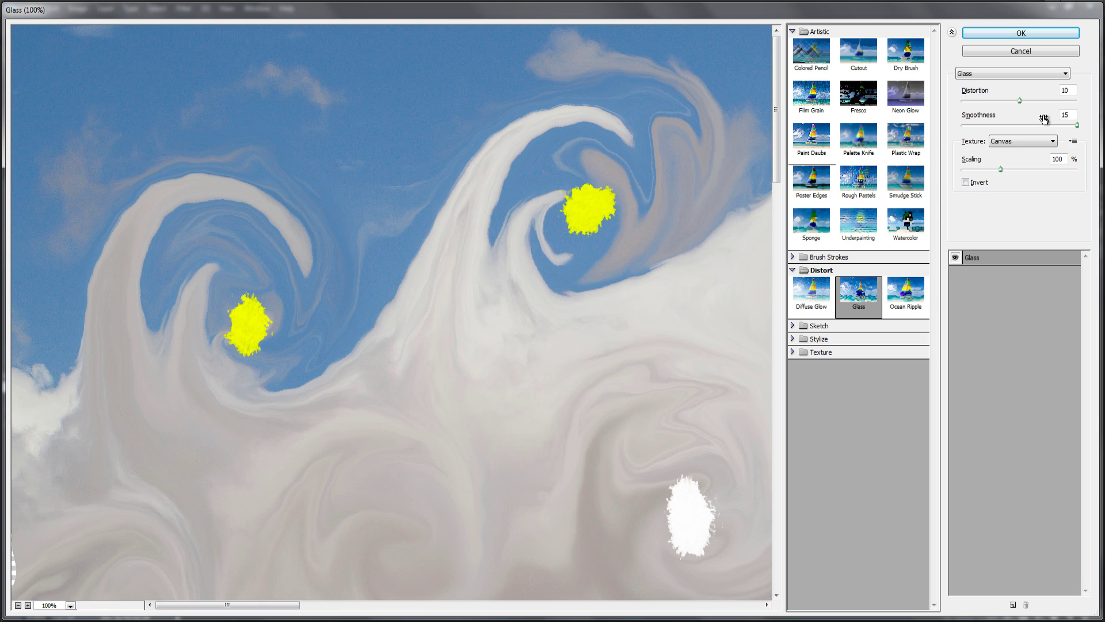
pyautogui.click(1047, 34)
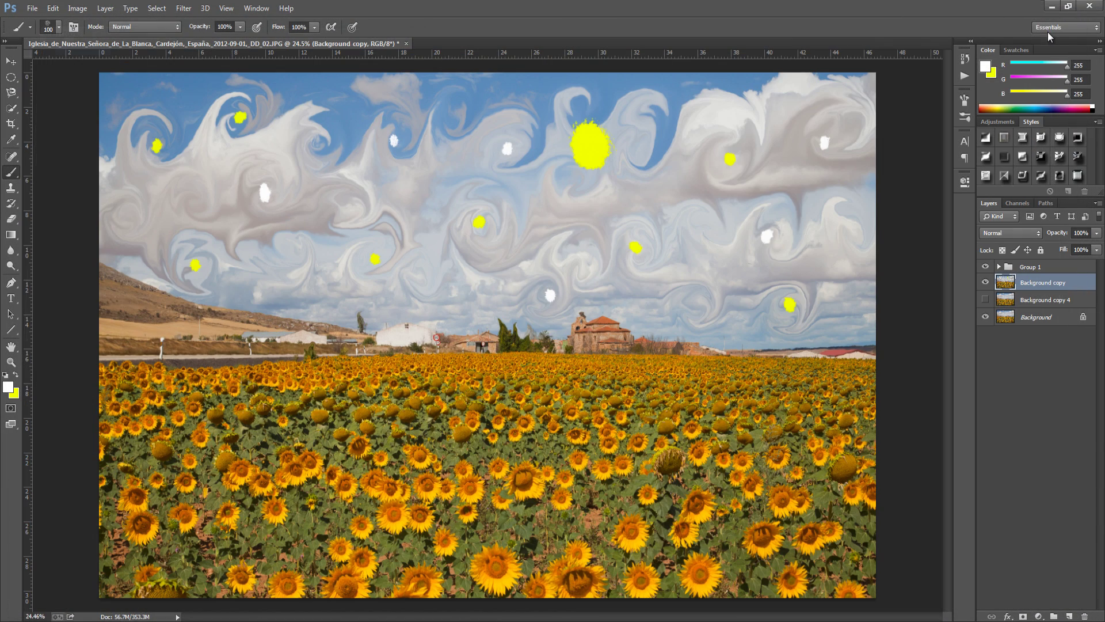
# Apply Poster Edges from the Filter Gallery with Edge Thickness 0, Intensity 2, Posterization 6.
pyautogui.click(185, 8)
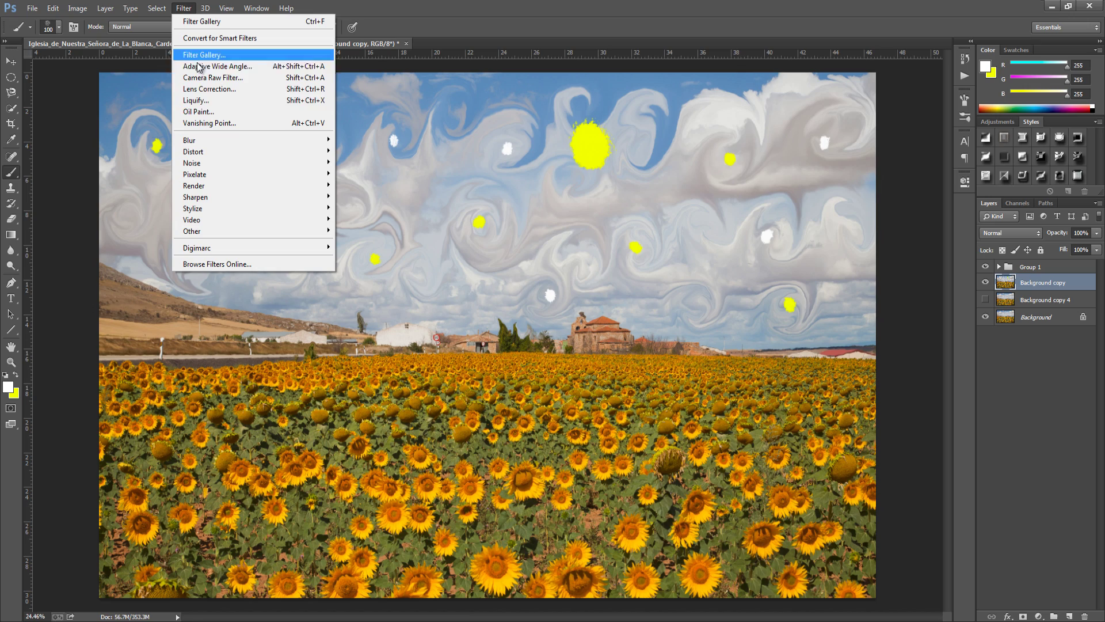
pyautogui.click(210, 54)
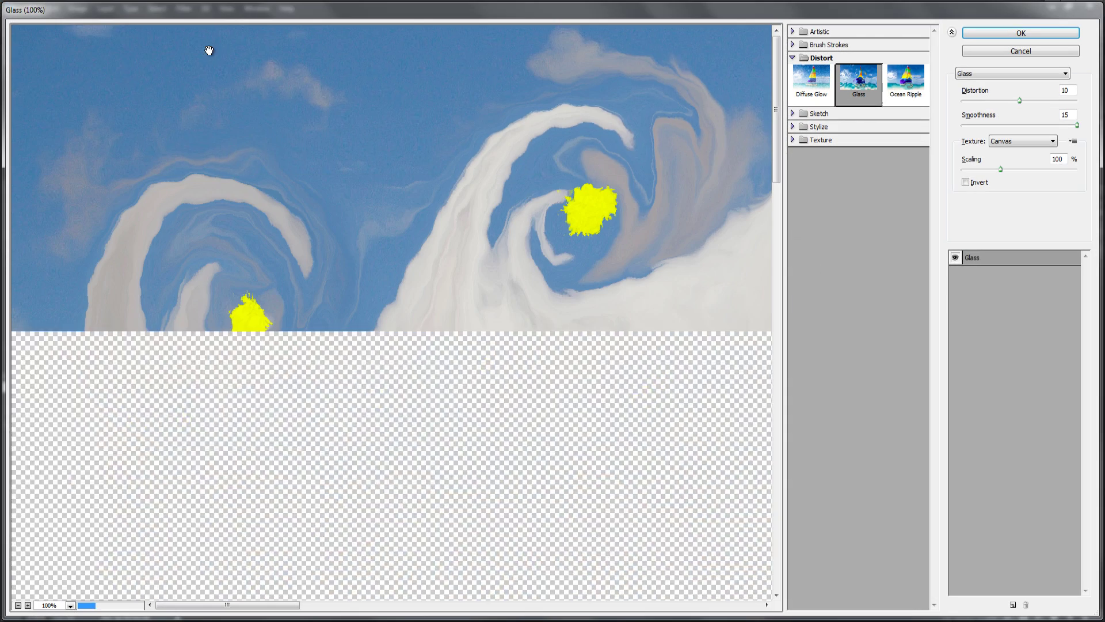
pyautogui.click(814, 33)
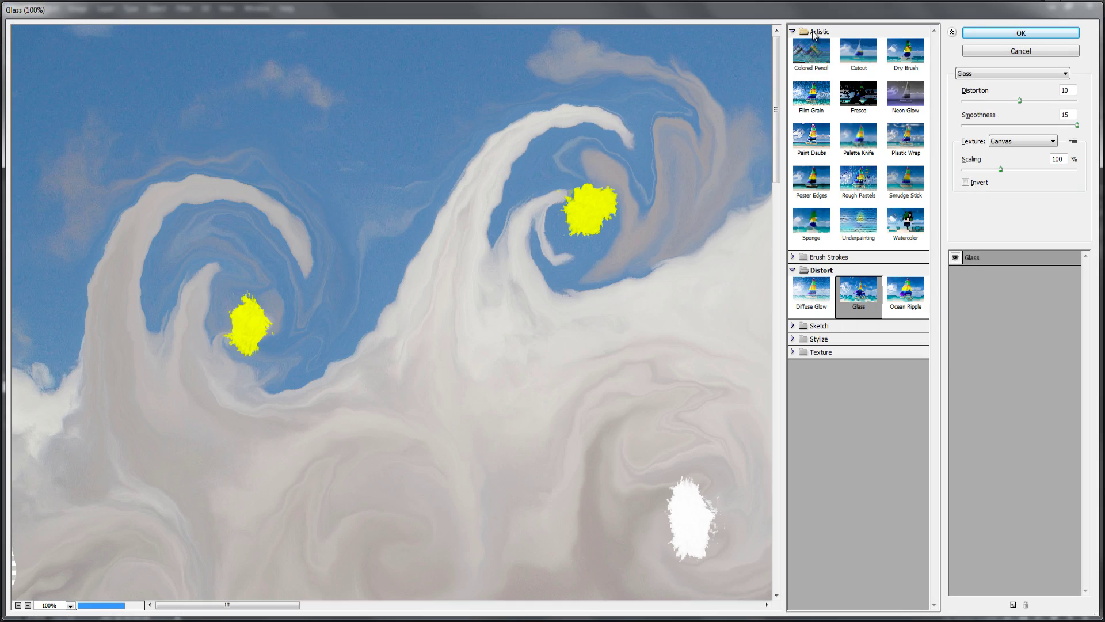
pyautogui.click(815, 186)
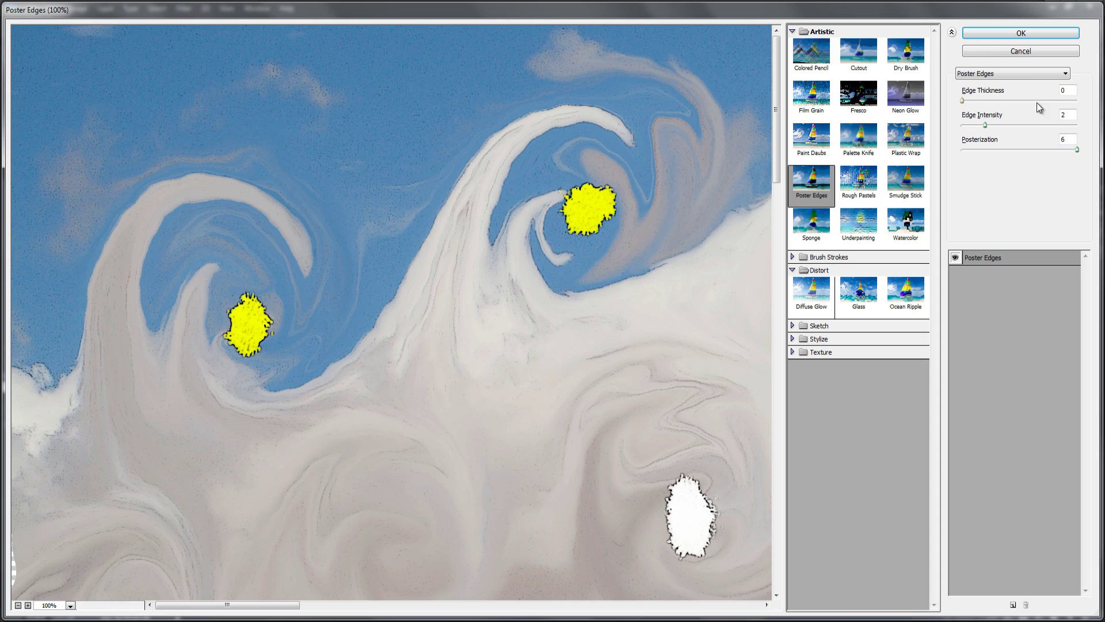
pyautogui.click(1015, 34)
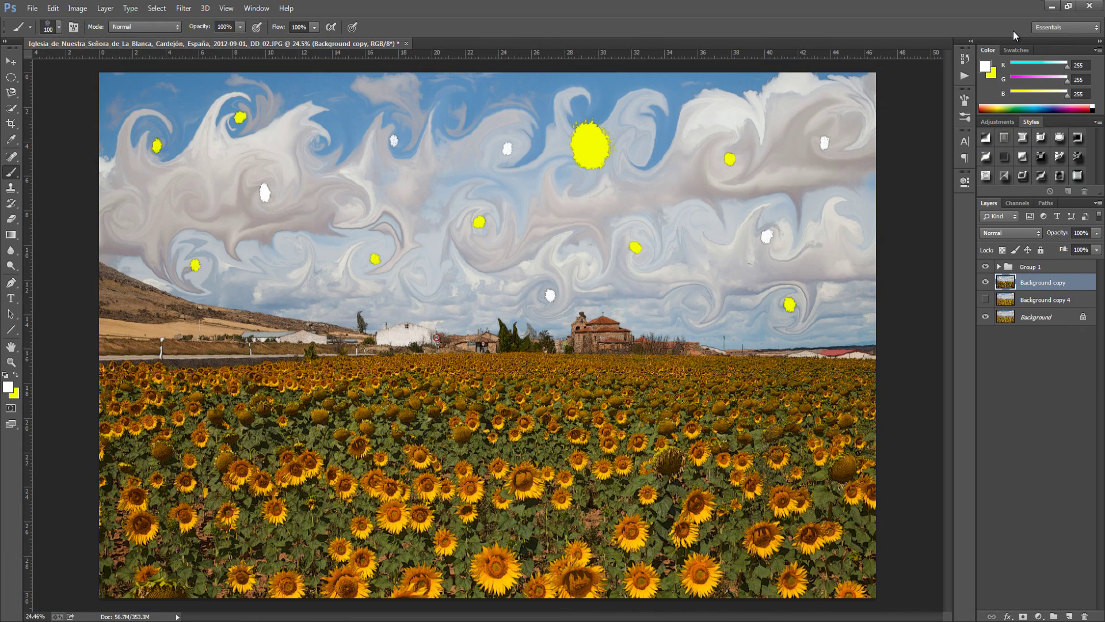
# Open the Oil Paint filter dialog from the Filter menu to preview the painted scene.
pyautogui.click(181, 9)
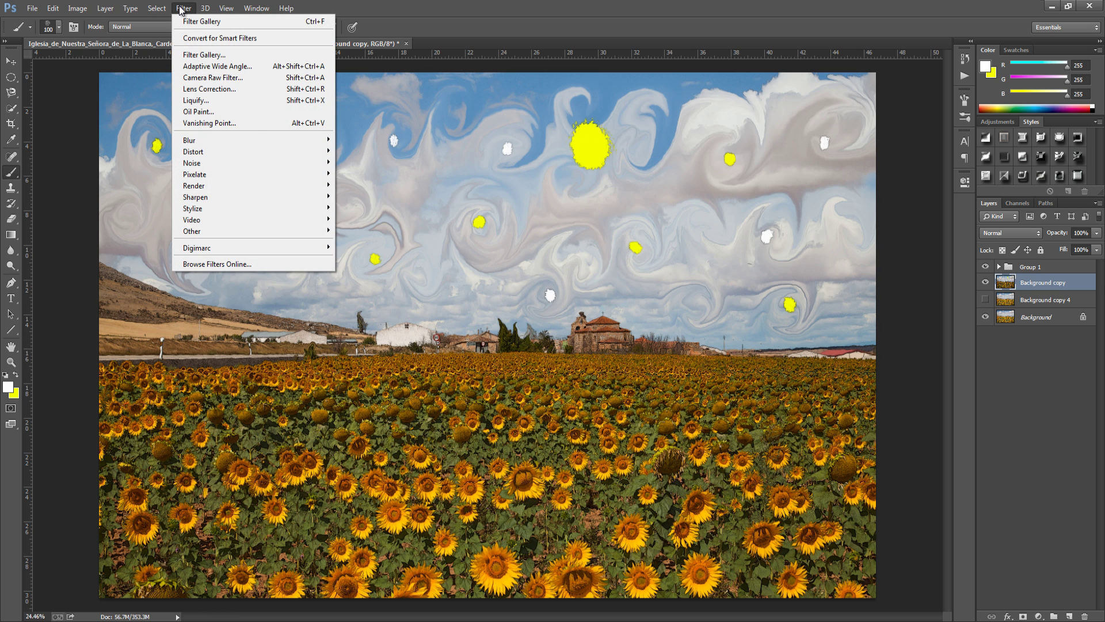
pyautogui.moveTo(203, 11)
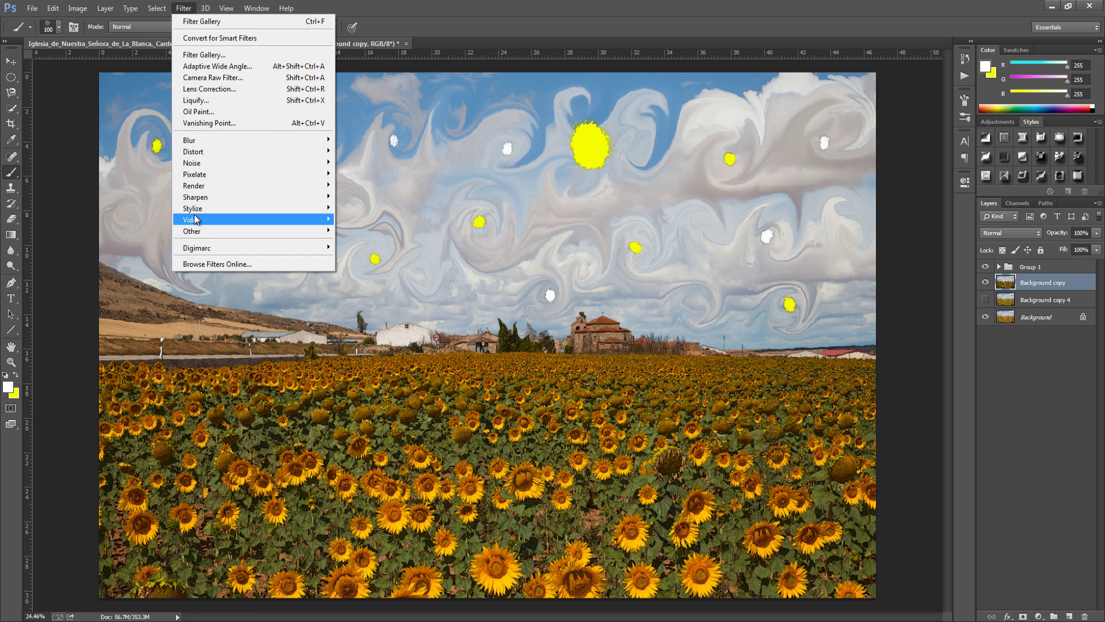
pyautogui.moveTo(208, 235)
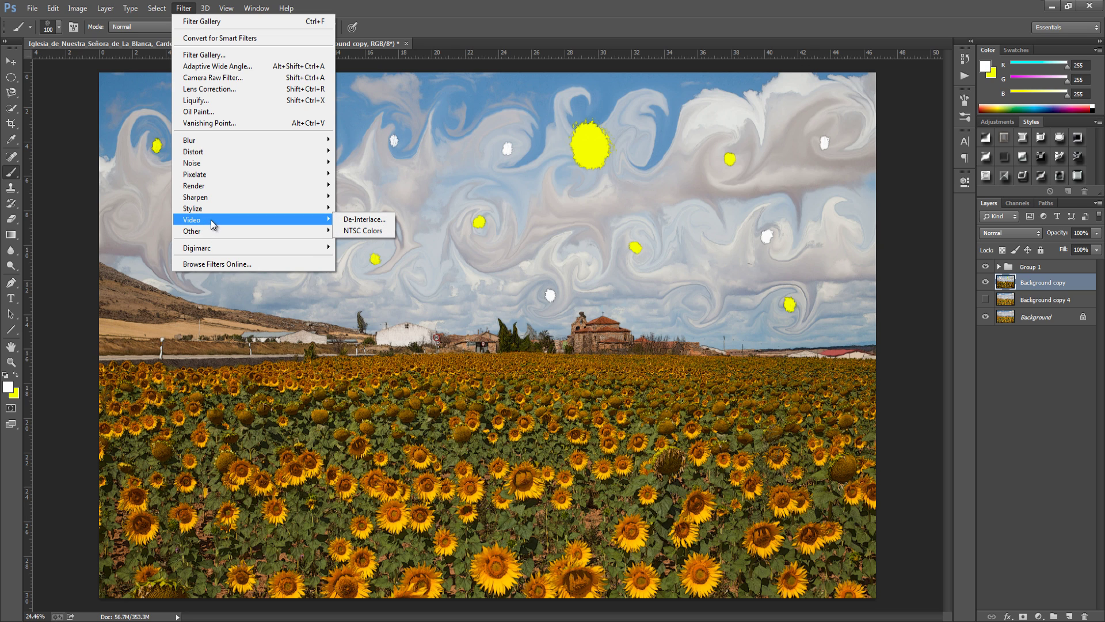
pyautogui.click(232, 112)
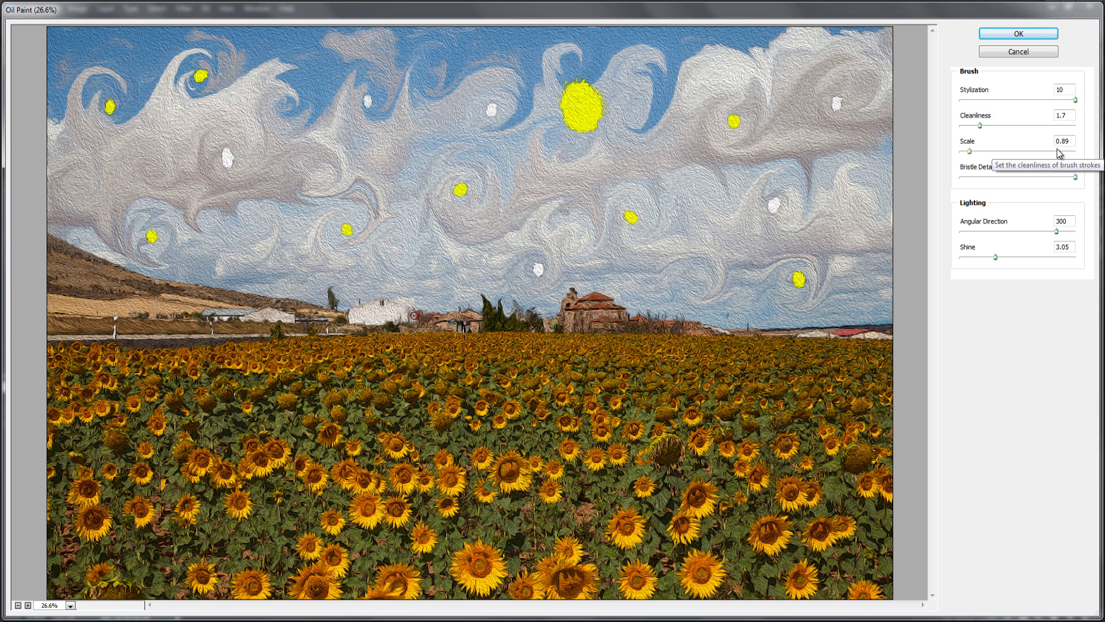
# Confirm Oil Paint with Stylization 10, Cleanliness 1.7, Scale 0.89 and Shine 3.05.
pyautogui.click(1016, 35)
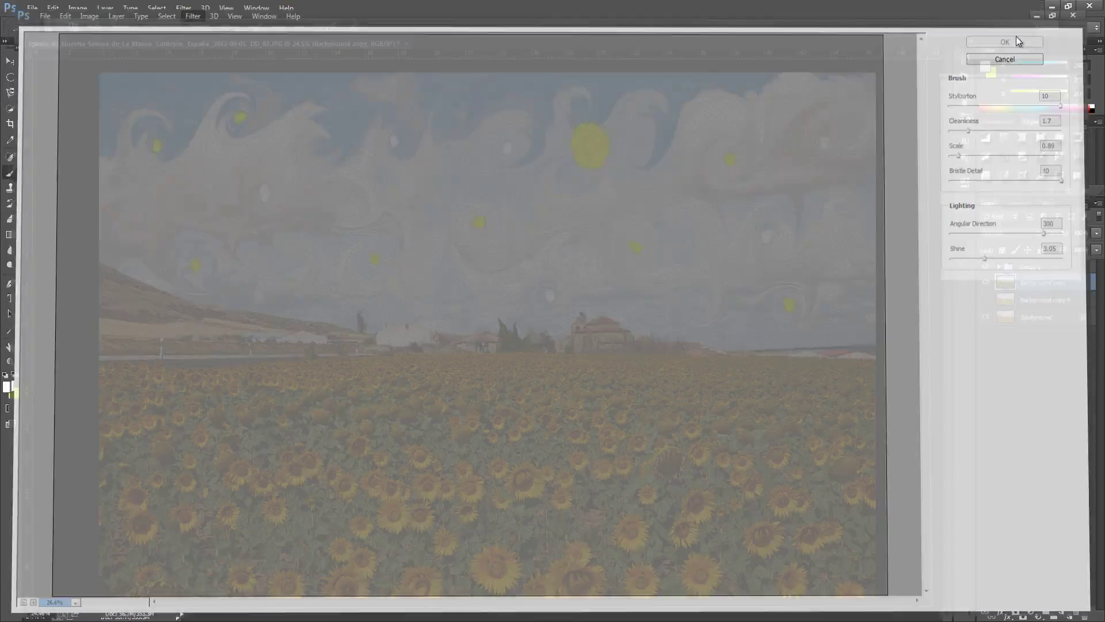